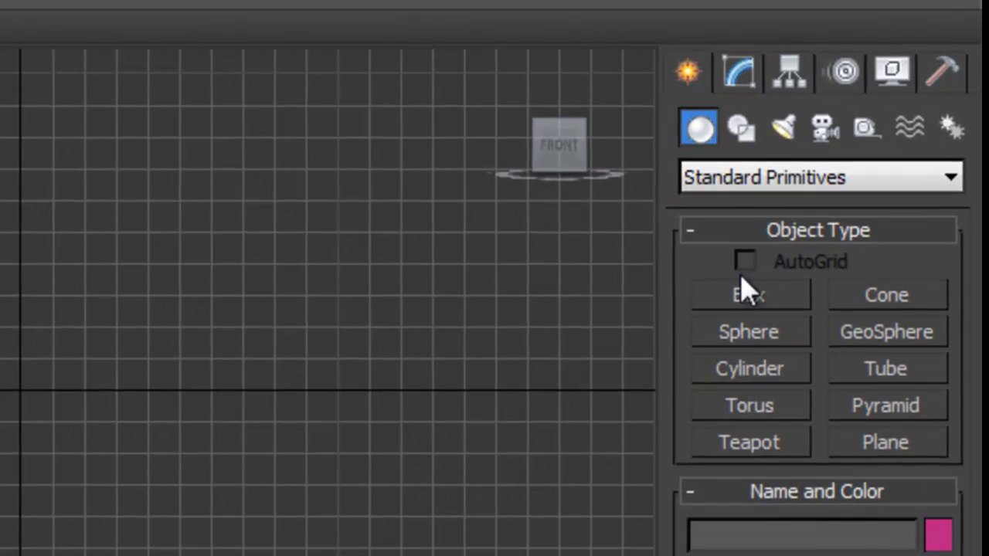
Draw a circle spline with a radius of about 75.5 around the grid centre in the Perspective viewport.
left_click(742, 155)
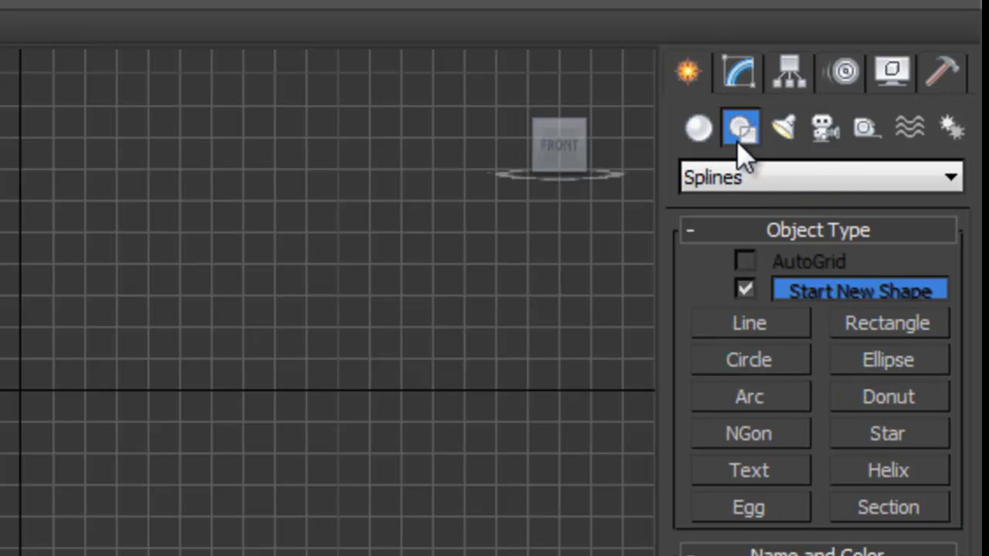
left_click(767, 374)
left_click(767, 331)
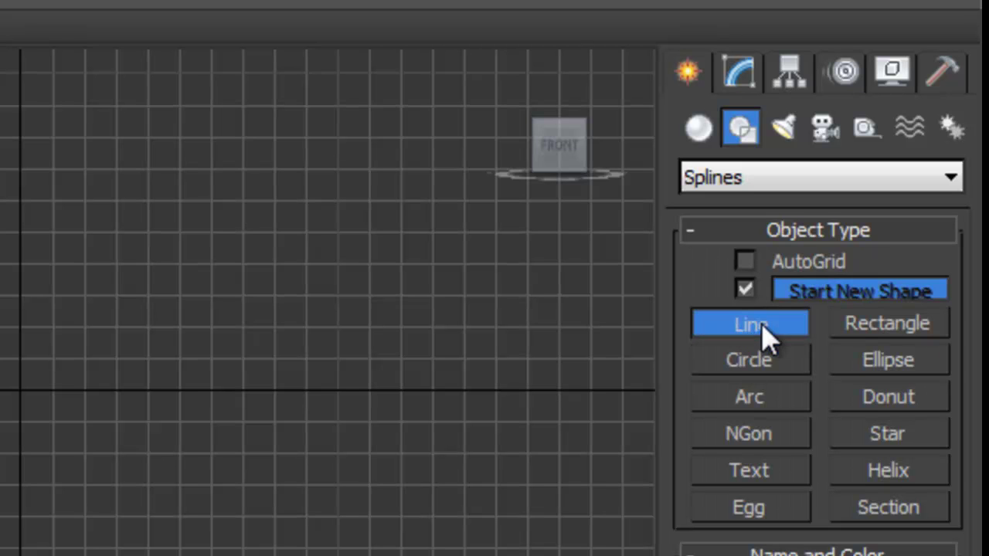
left_click(746, 365)
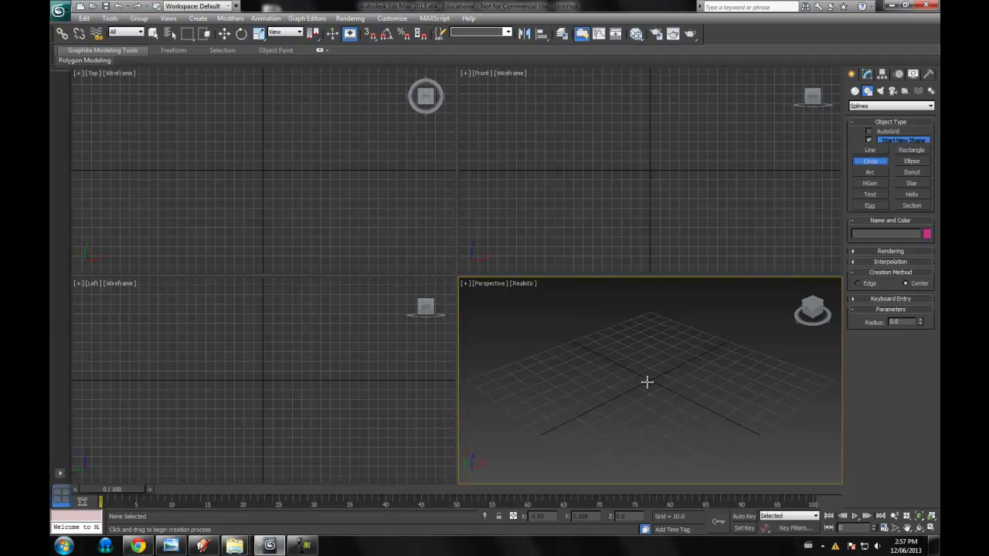
left_click_drag(654, 432, 677, 475)
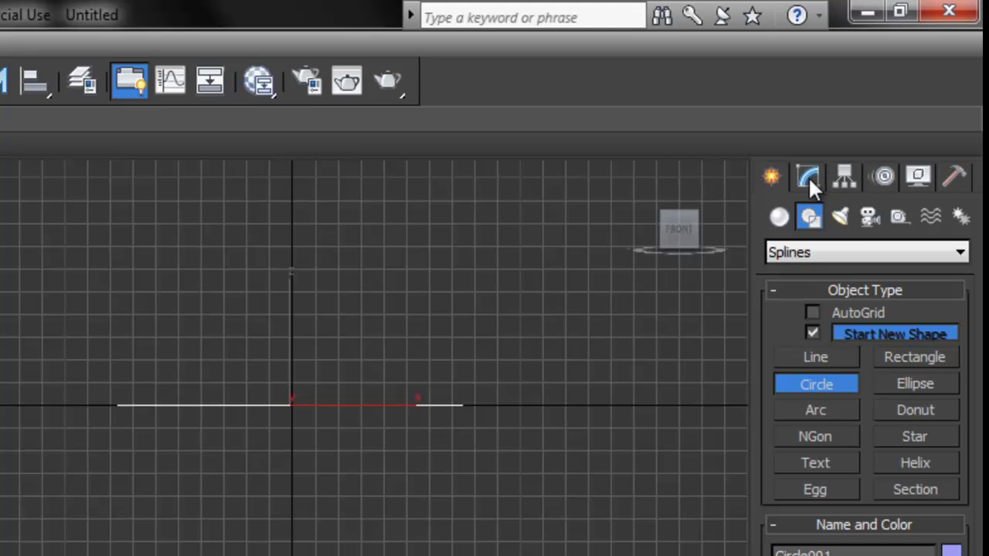
Apply the Garment Maker modifier to the circle.
left_click(808, 176)
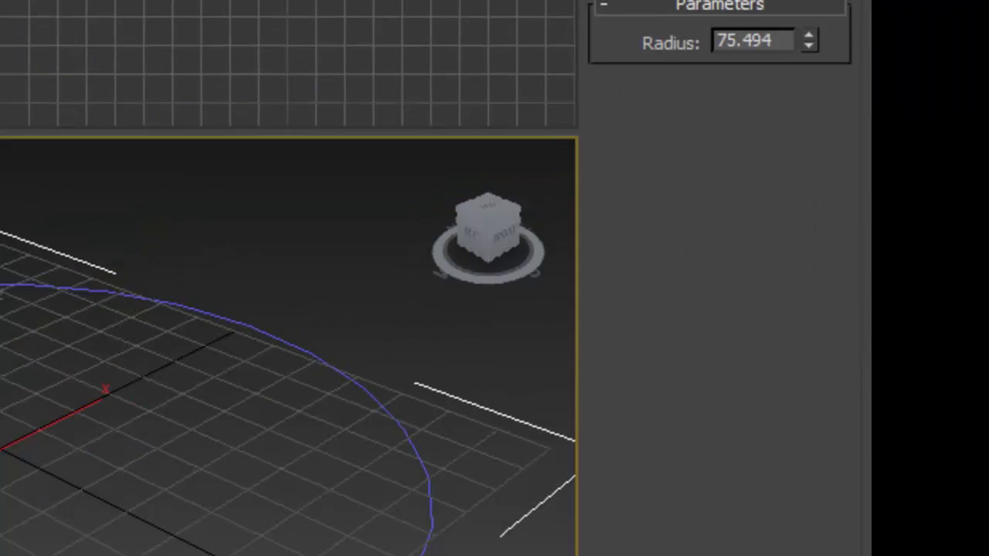
left_click(838, 247)
scroll(661, 278, "down", 6)
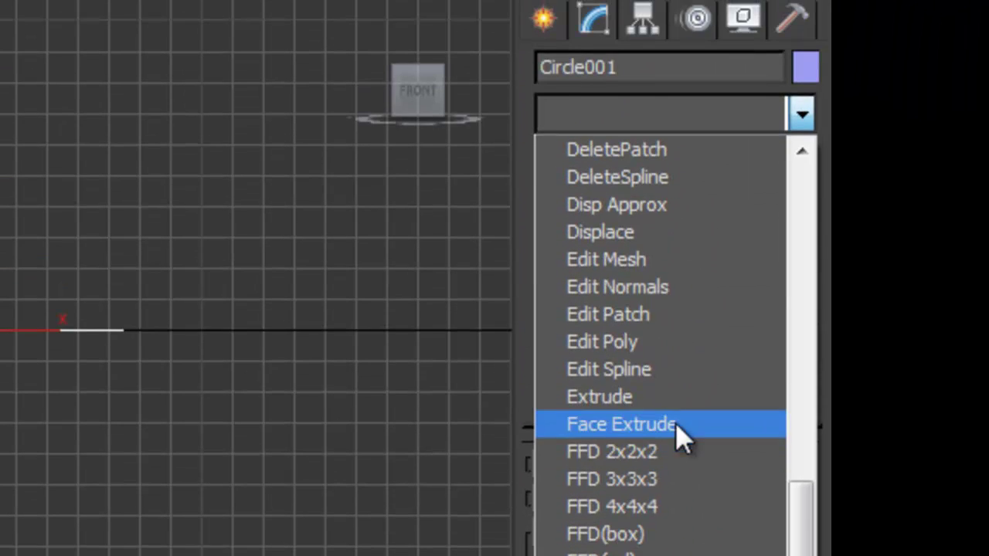
scroll(675, 384, "down", 1)
left_click(680, 551)
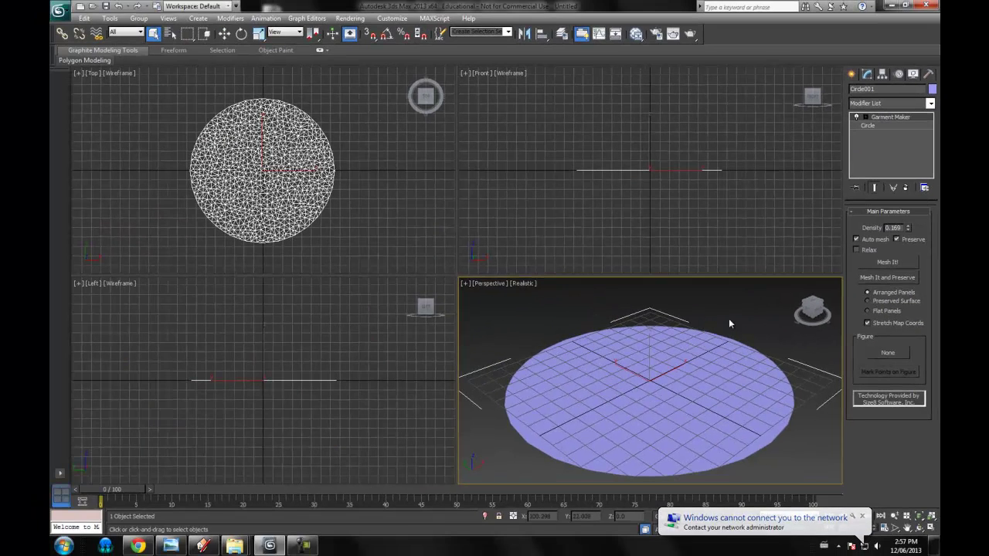
Turn on Edged Faces display in the Perspective viewport.
mouse_move(620, 376)
middle_mouse_down()
mouse_move(603, 345)
mouse_move(631, 351)
mouse_move(636, 373)
middle_mouse_up()
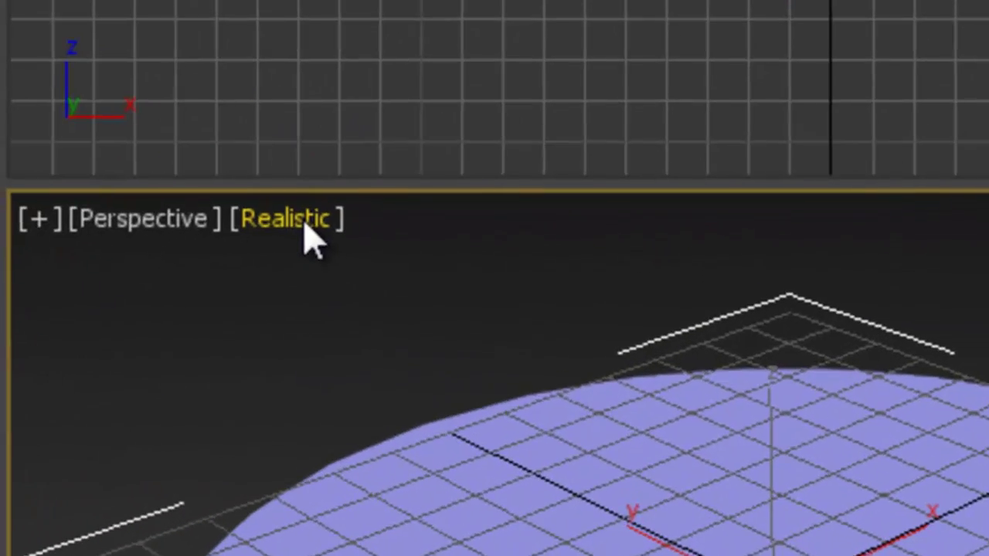
left_click(284, 218)
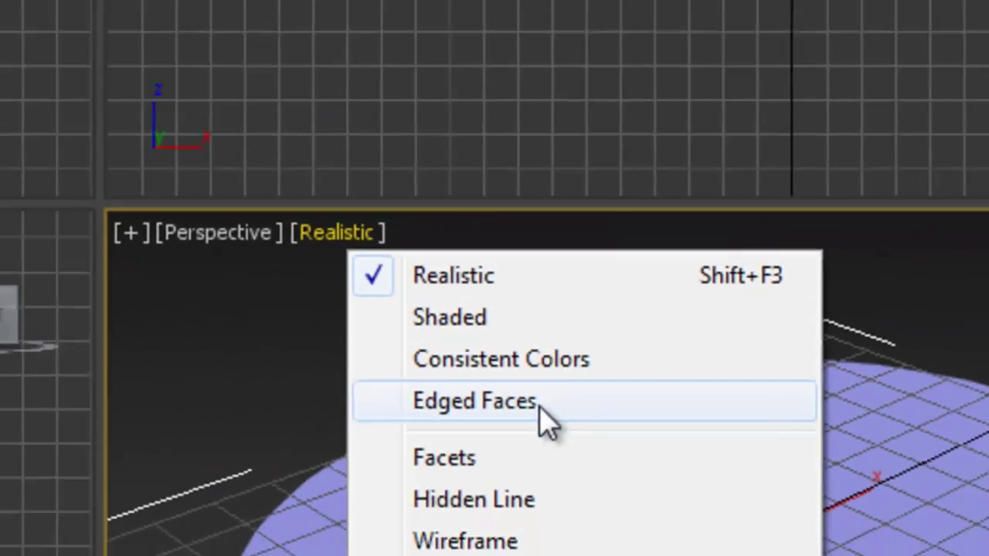
left_click(506, 419)
Inspect the triangulated mesh up close and set the Garment Maker density to 0.269.
scroll(653, 368, "up", 8)
scroll(653, 369, "down", 12)
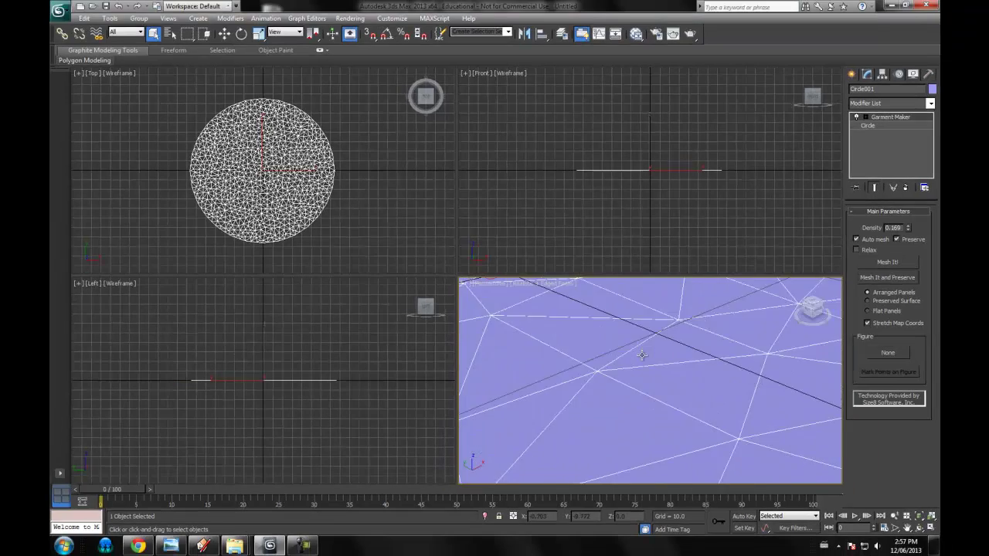
scroll(641, 354, "up", 10)
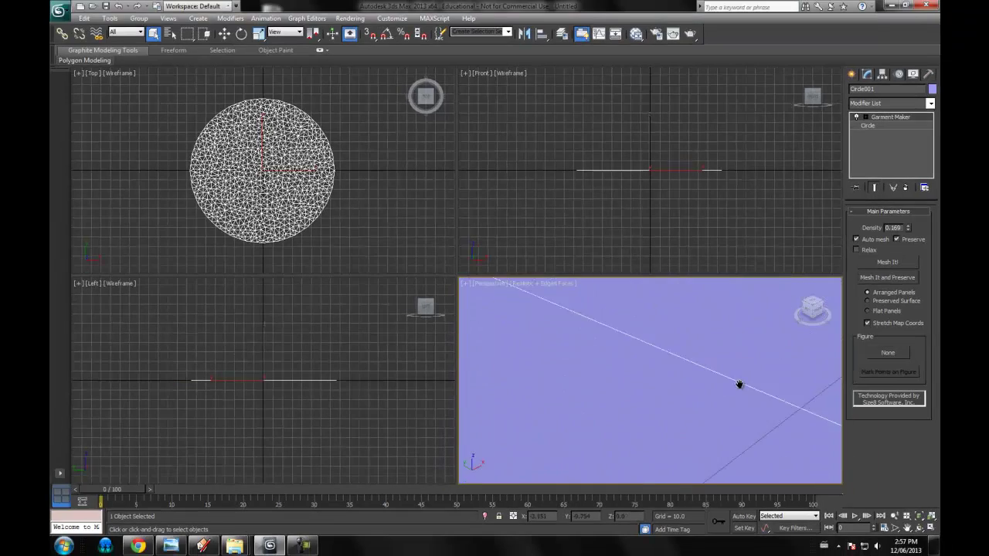
scroll(726, 377, "down", 10)
middle_click_drag(706, 325, 726, 344)
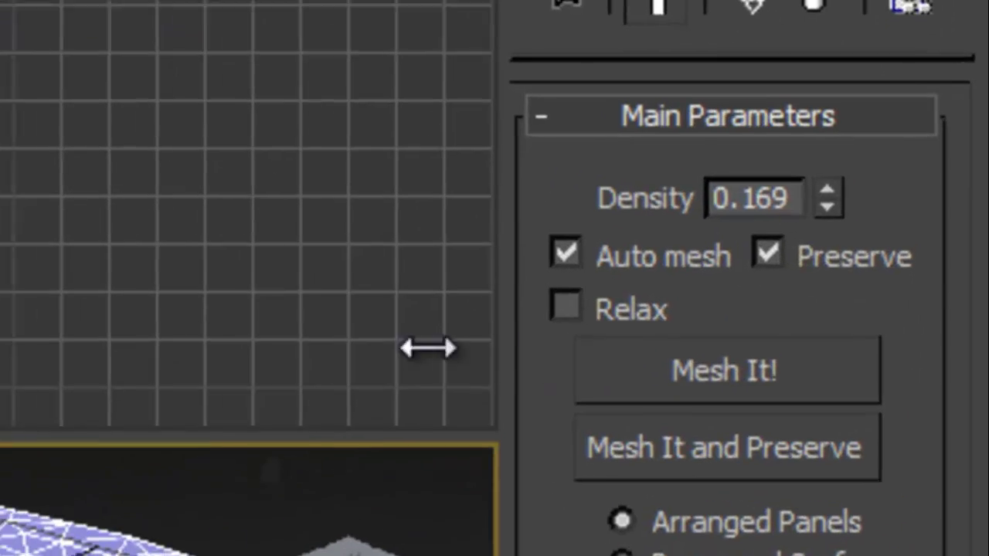
left_click(825, 190)
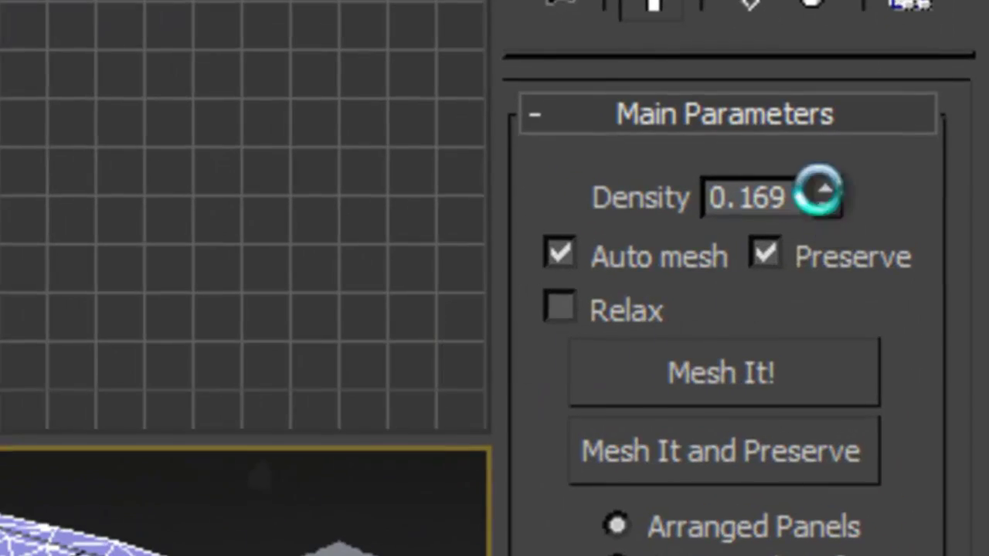
left_click(825, 191)
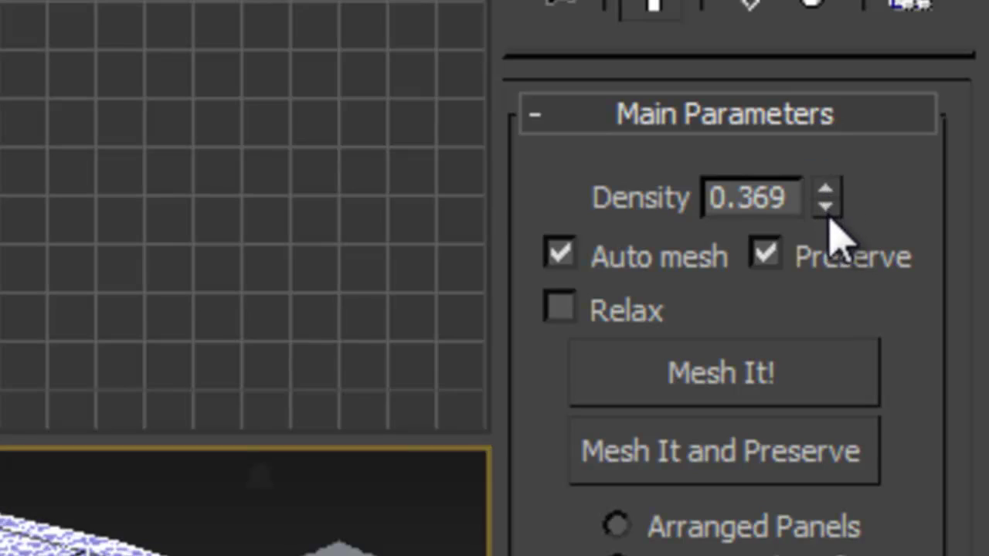
left_click(825, 206)
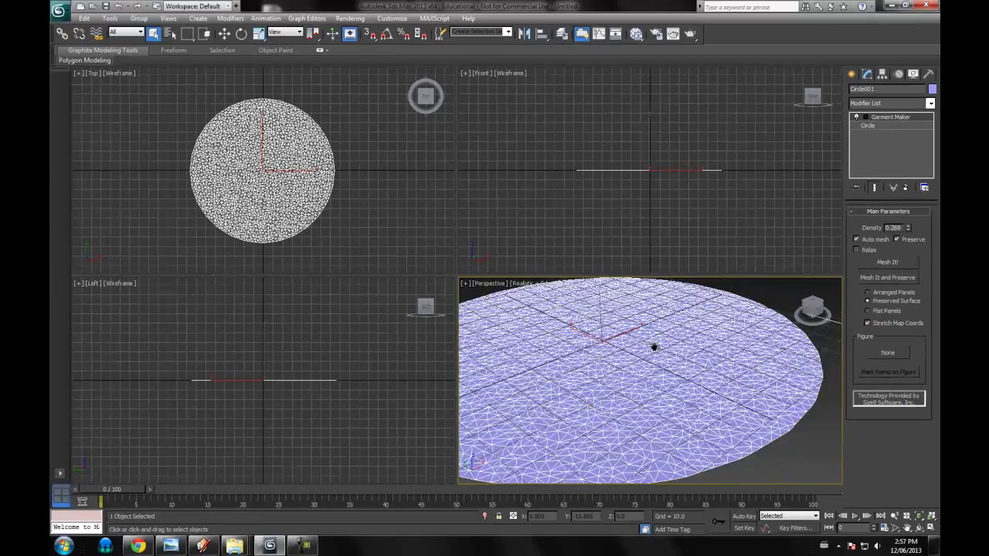
Add a Wave modifier on top of the circle's Garment Maker modifier.
middle_click_drag(653, 347, 749, 297)
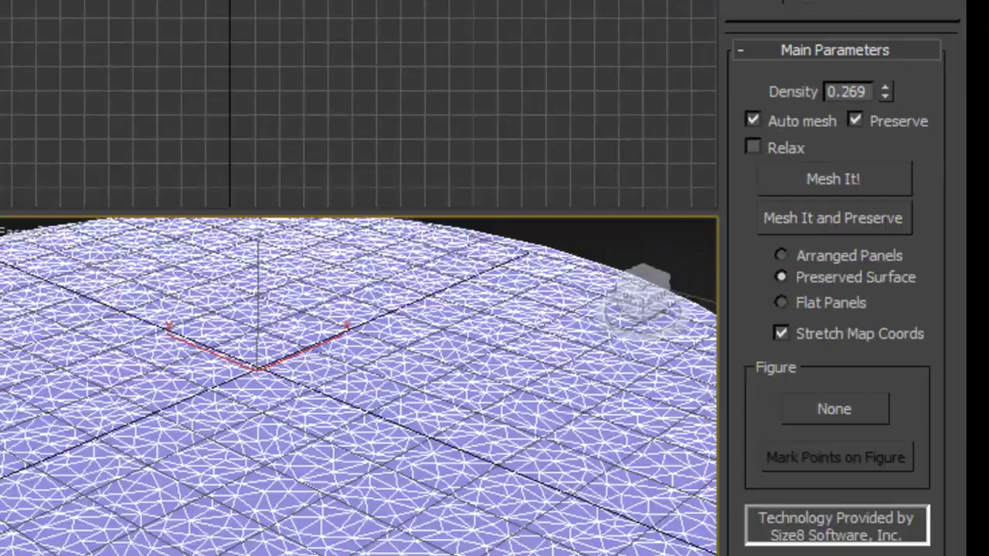
left_click(882, 103)
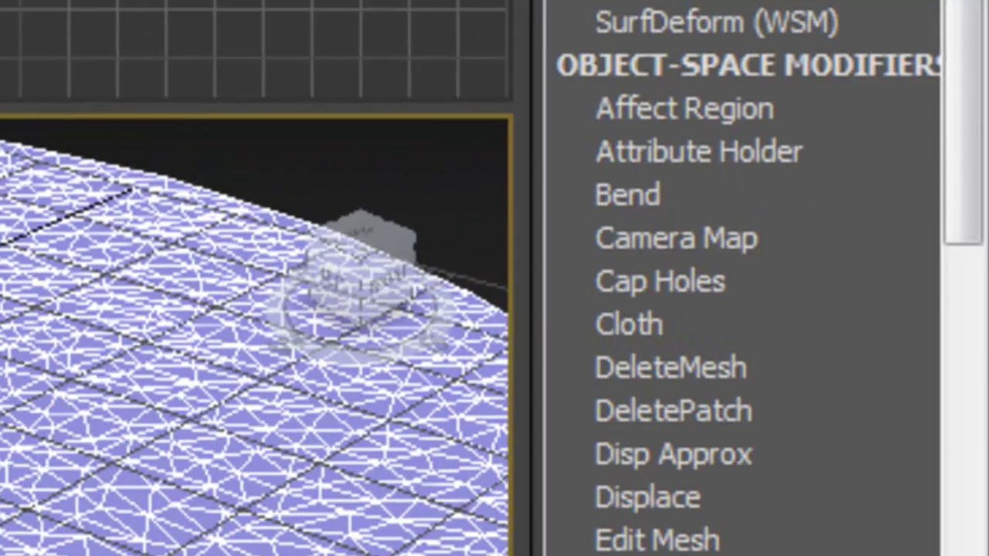
scroll(741, 278, "down", 12)
scroll(765, 278, "down", 12)
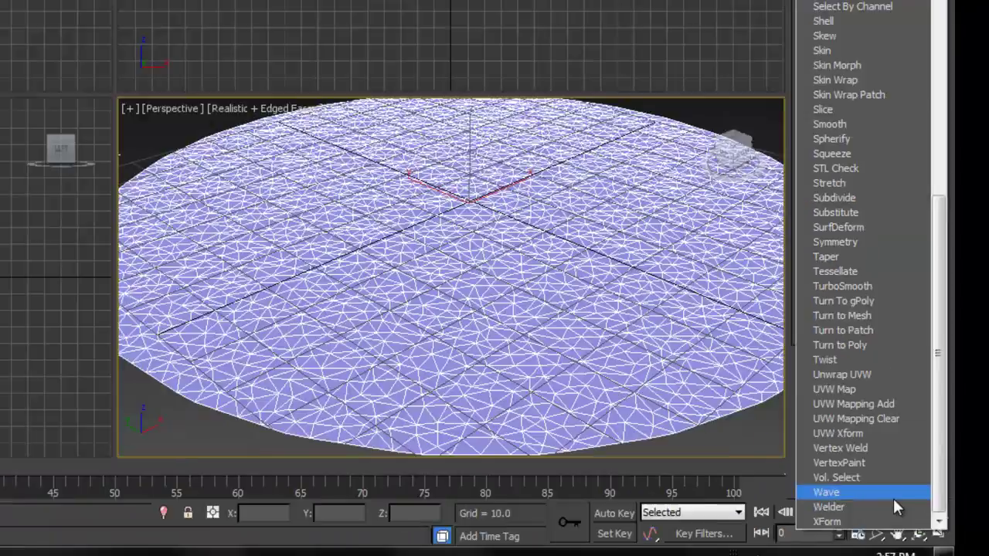
left_click(664, 438)
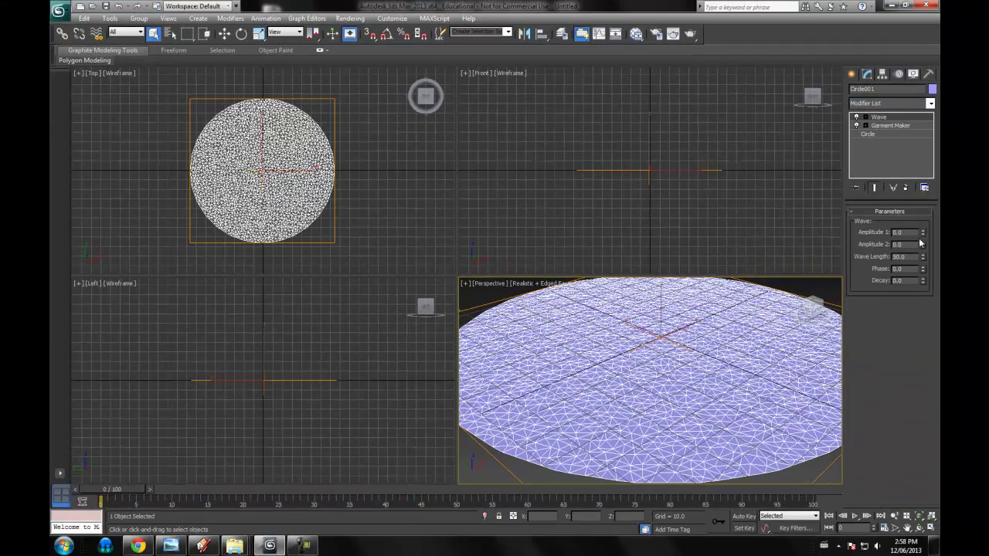
Set both Amplitude 1 and Amplitude 2 of the Wave modifier to 0.5.
middle_click_drag(744, 356, 729, 334)
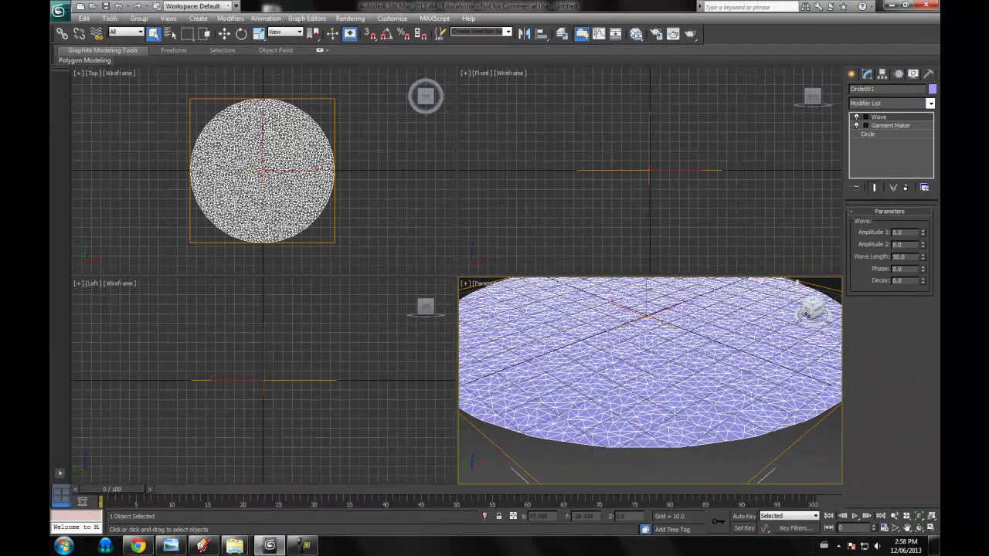
left_click_drag(809, 309, 794, 300)
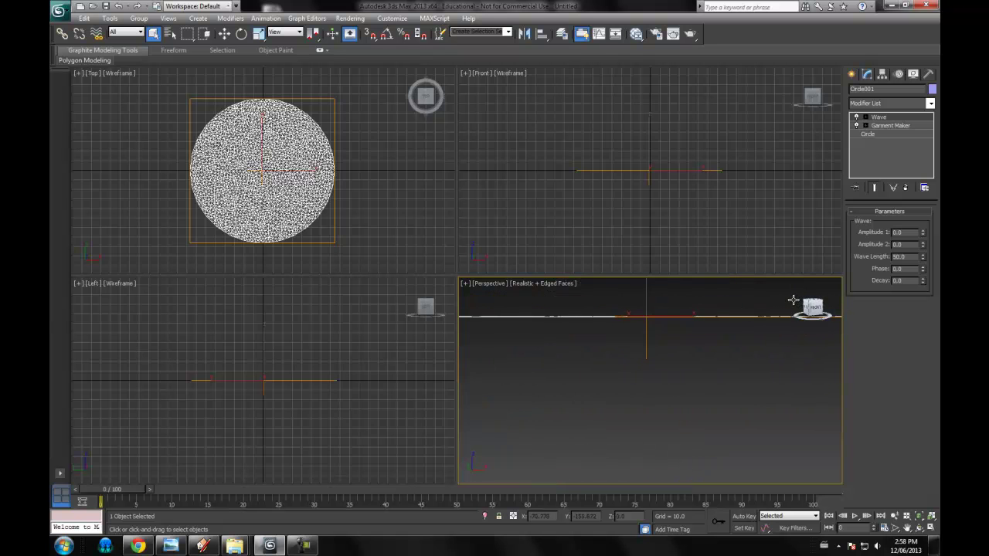
middle_click_drag(764, 332, 738, 390, "alt")
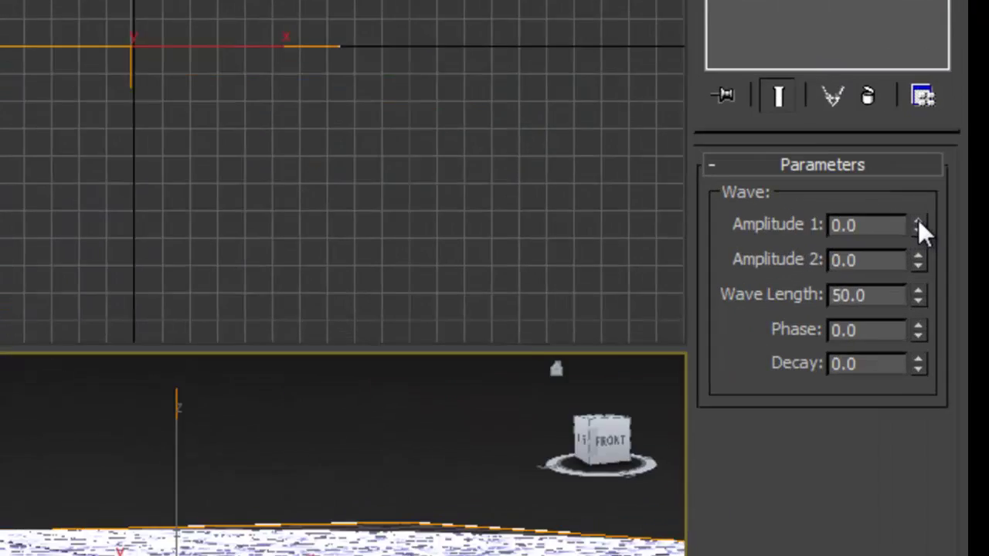
left_click(923, 232)
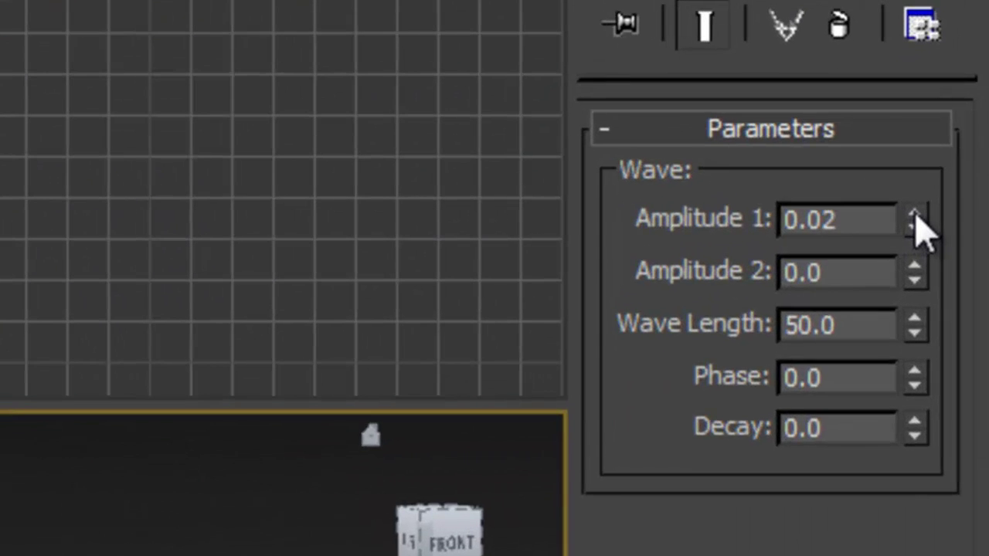
double_click(870, 222)
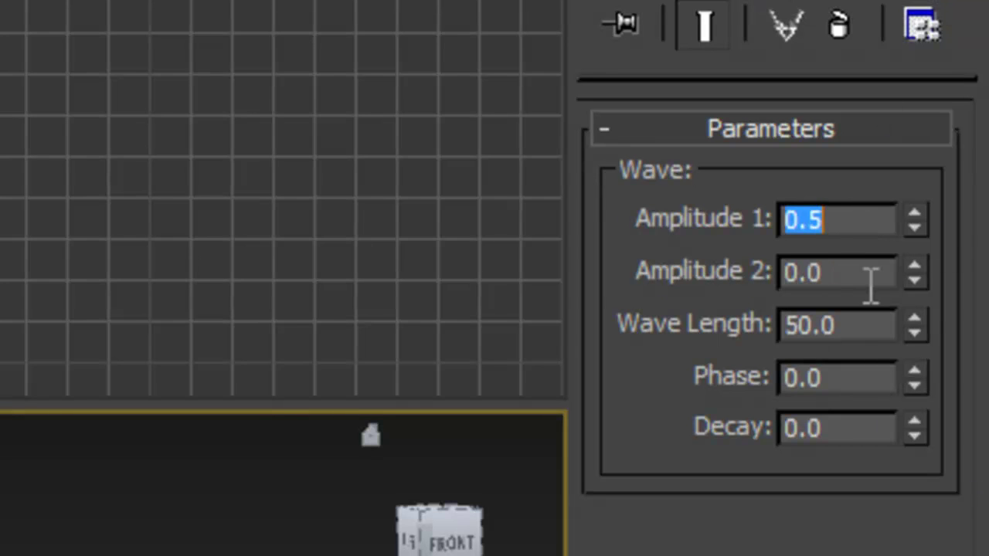
double_click(871, 282)
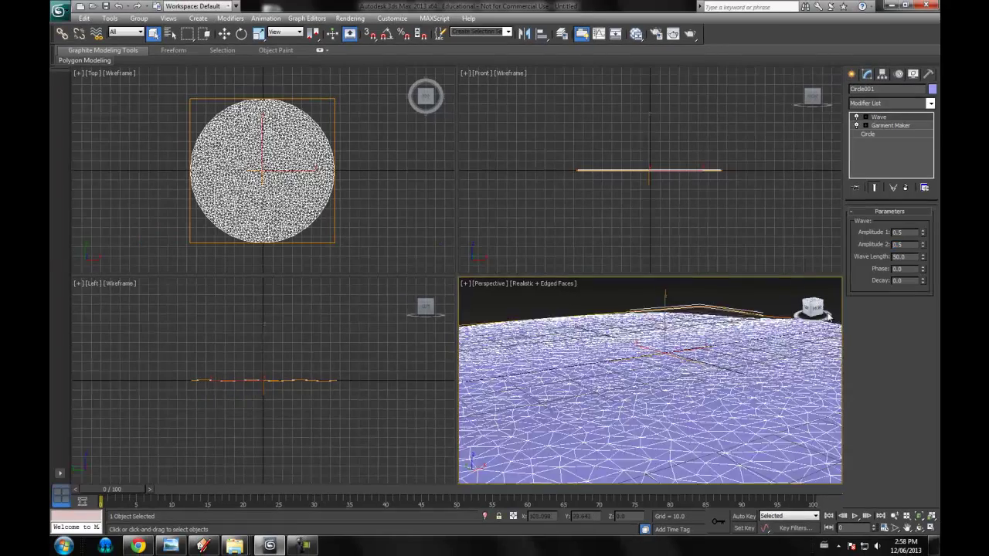
Reduce the Wave modifier's wave length to -4.5 for tight ripples across the disc.
left_click_drag(836, 318, 464, 309)
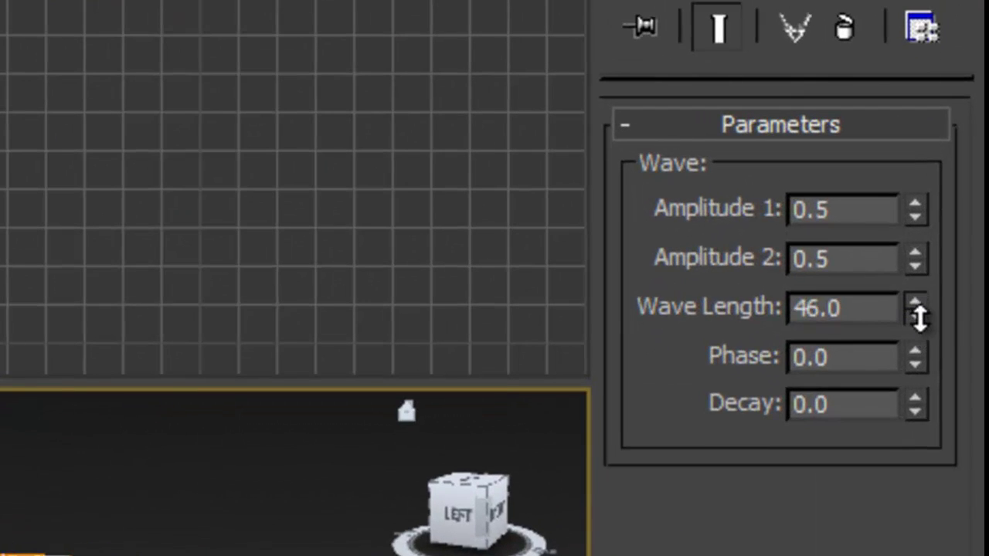
left_click_drag(918, 316, 904, 430)
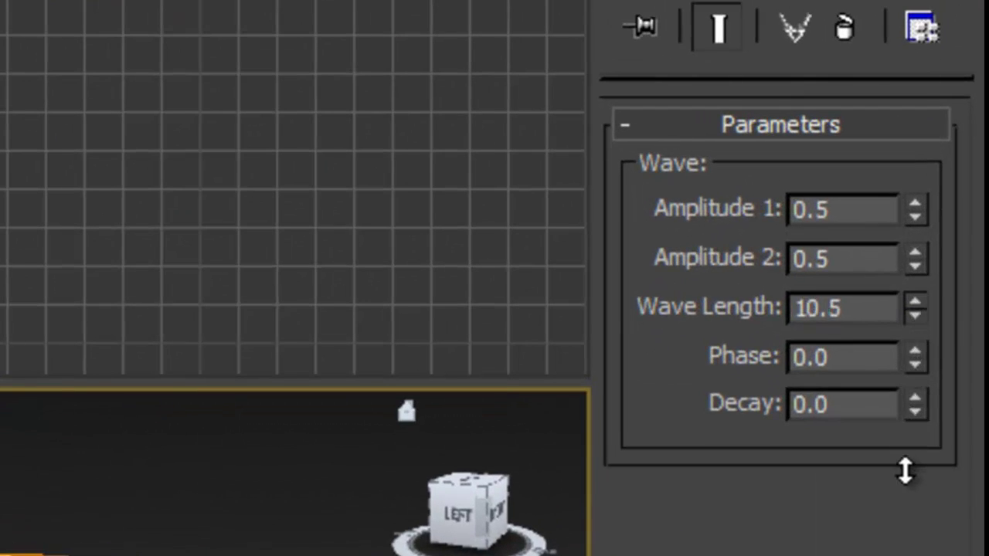
left_click_drag(905, 478, 905, 517)
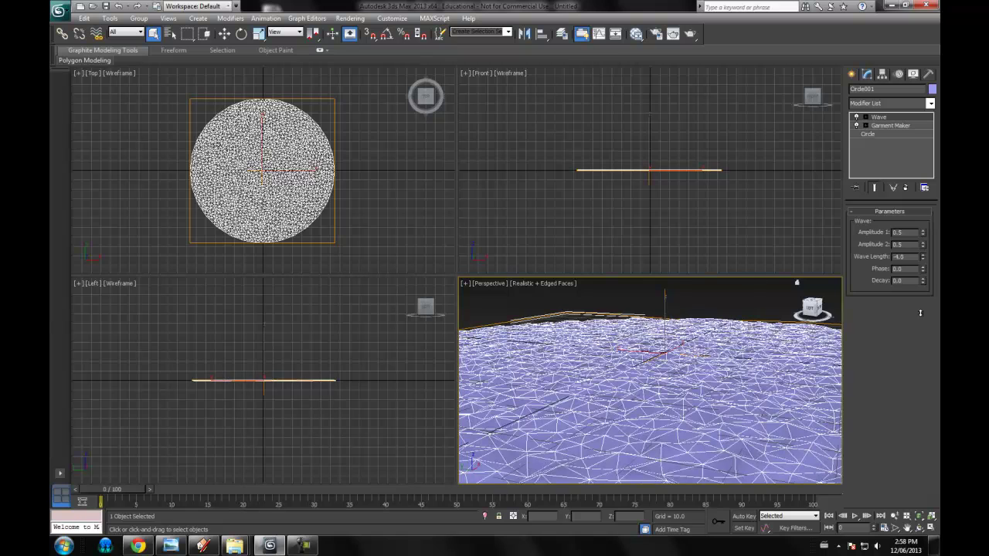
left_click_drag(920, 313, 920, 313)
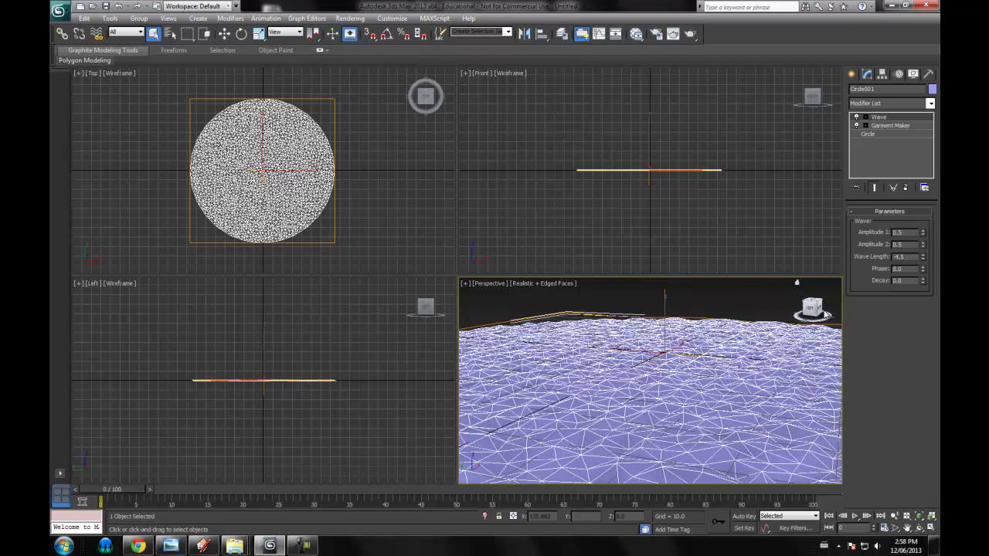
Set the Wave modifier's Amplitude 1 to 0.2 and Amplitude 2 to 0.69.
mouse_move(813, 306)
left_mouse_down()
mouse_move(793, 309)
mouse_move(839, 309)
mouse_move(461, 308)
mouse_move(831, 306)
left_mouse_up()
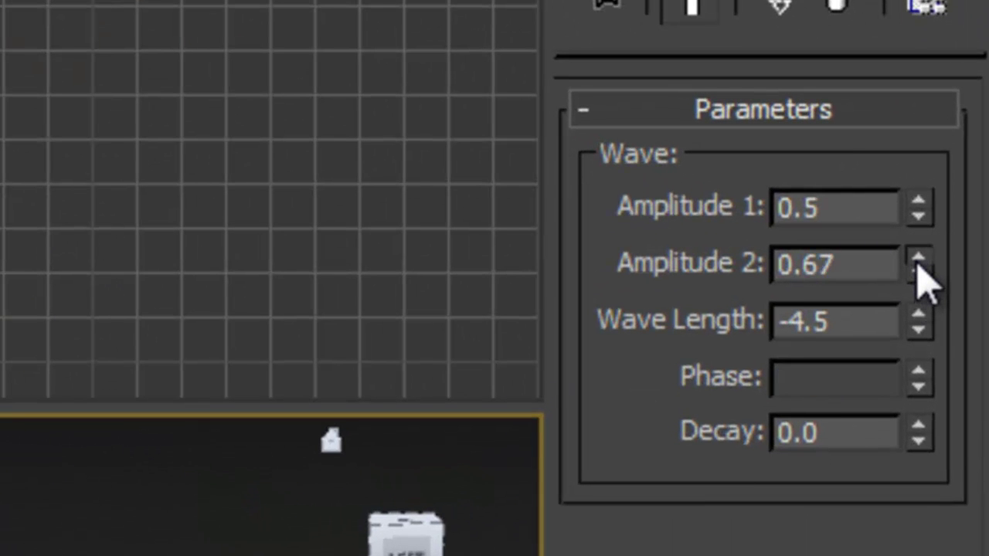
left_click_drag(917, 220, 912, 280)
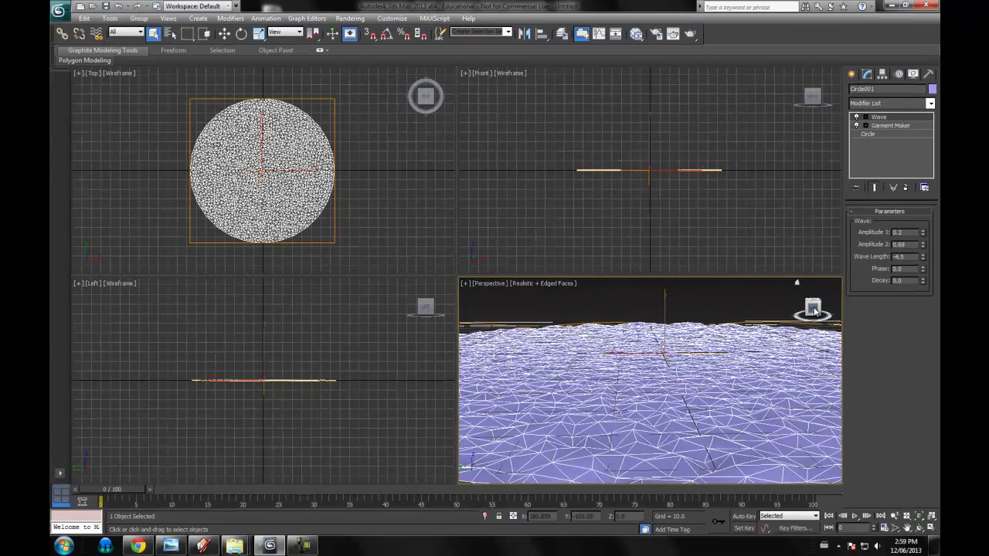
mouse_move(813, 308)
left_mouse_down()
mouse_move(793, 310)
mouse_move(812, 321)
mouse_move(840, 311)
mouse_move(465, 308)
mouse_move(822, 309)
mouse_move(801, 306)
mouse_move(811, 307)
left_mouse_up()
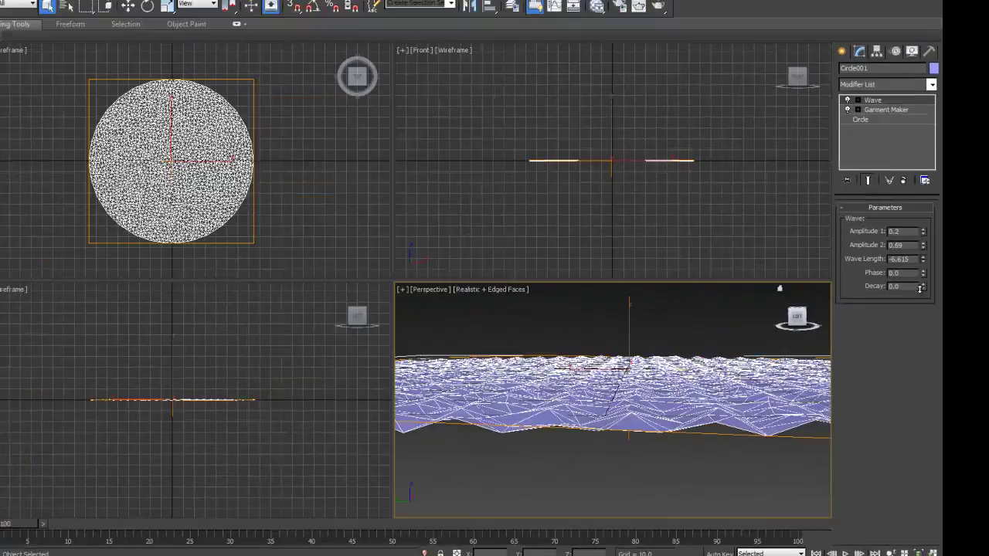
Fine-tune the Wave modifier's wave length to -4.41 and check the ripples over the whole disc.
left_click_drag(920, 288, 921, 267)
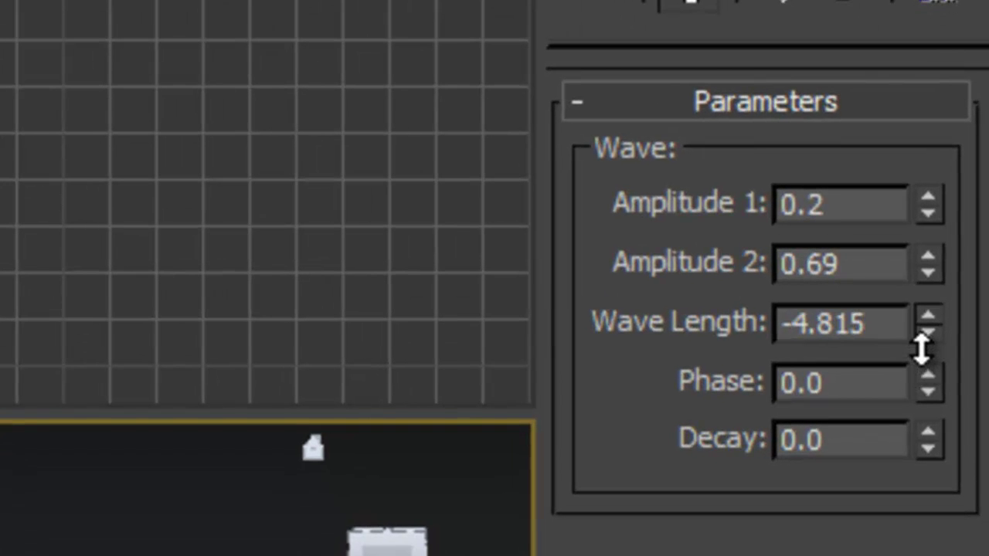
left_click_drag(924, 336, 927, 324)
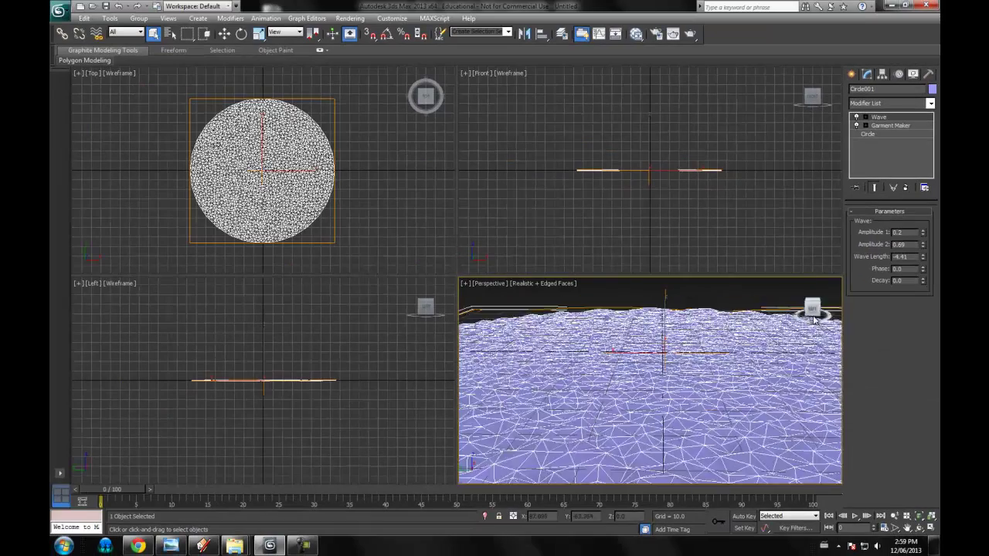
left_click_drag(812, 316, 694, 317)
scroll(605, 318, "down", 5)
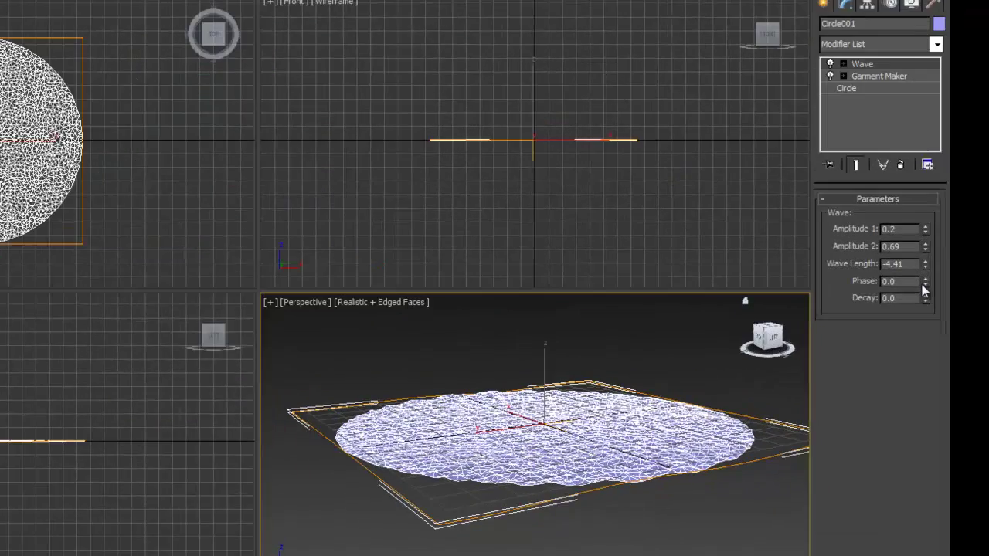
Set the Wave modifier's phase to 1.2 and inspect the ripples up close in the perspective view.
left_click_drag(921, 275, 923, 255)
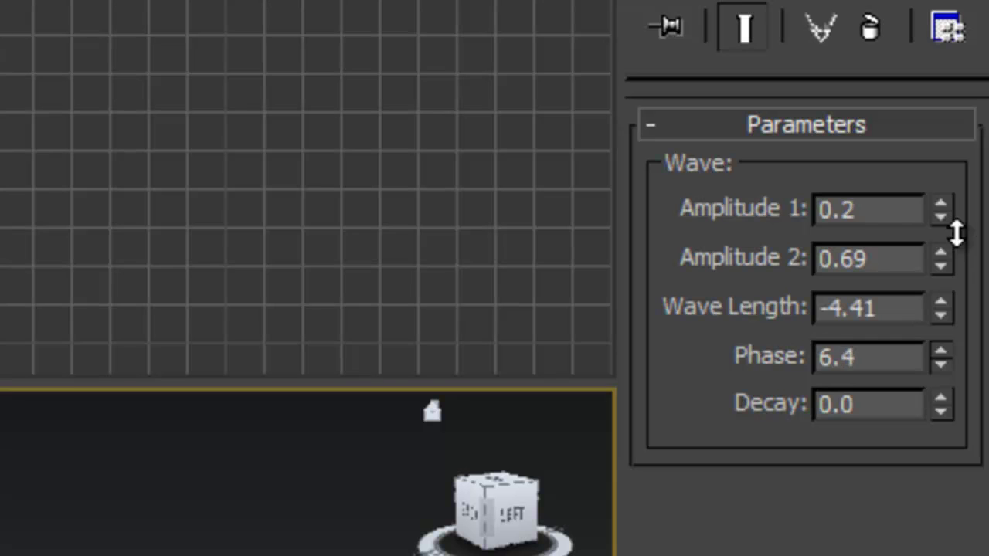
left_click_drag(957, 274, 950, 338)
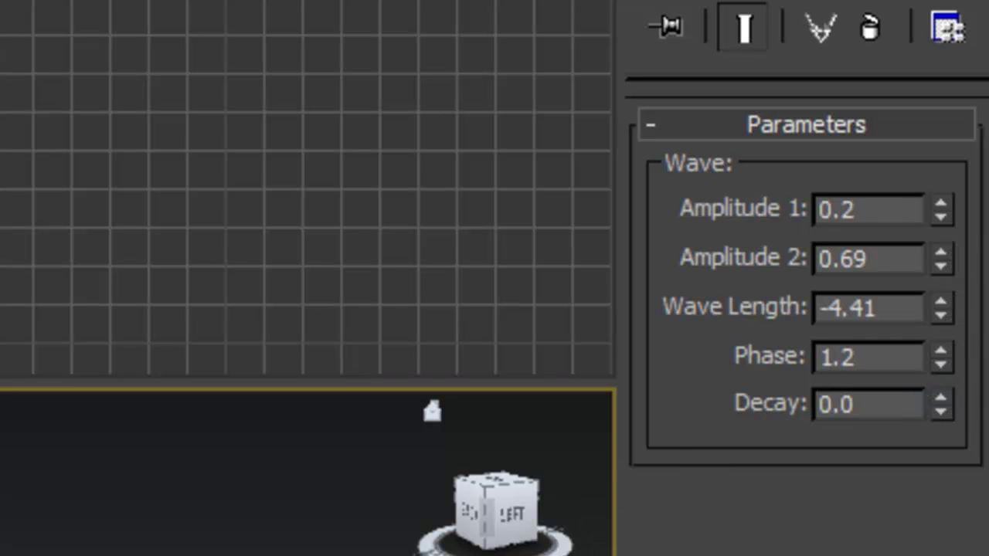
scroll(691, 360, "up", 4)
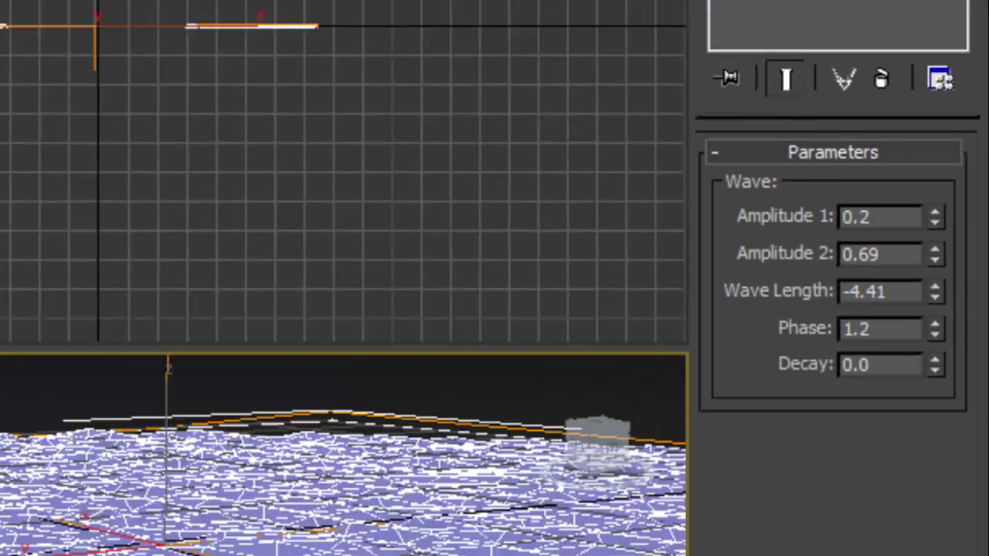
middle_click_drag(691, 360, 721, 322)
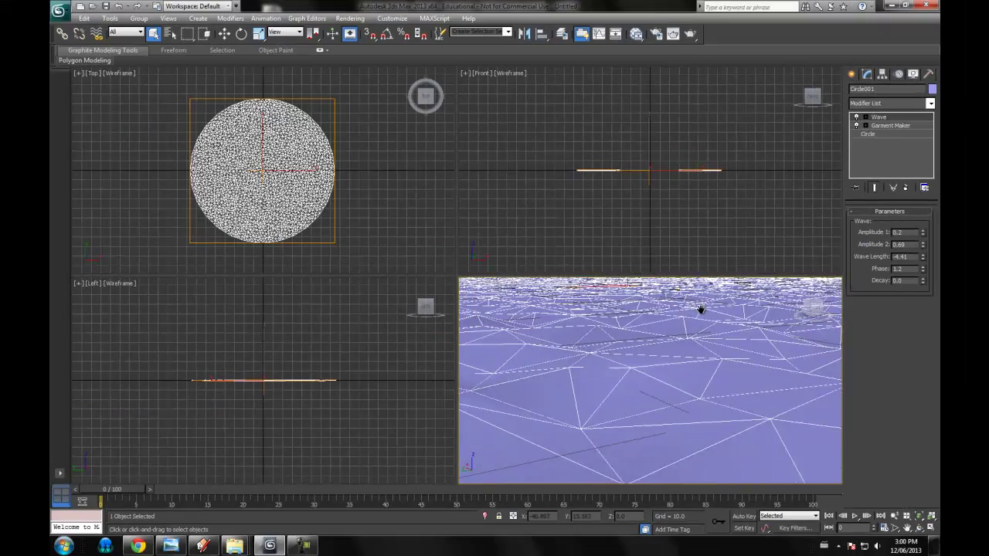
scroll(723, 321, "down", 3)
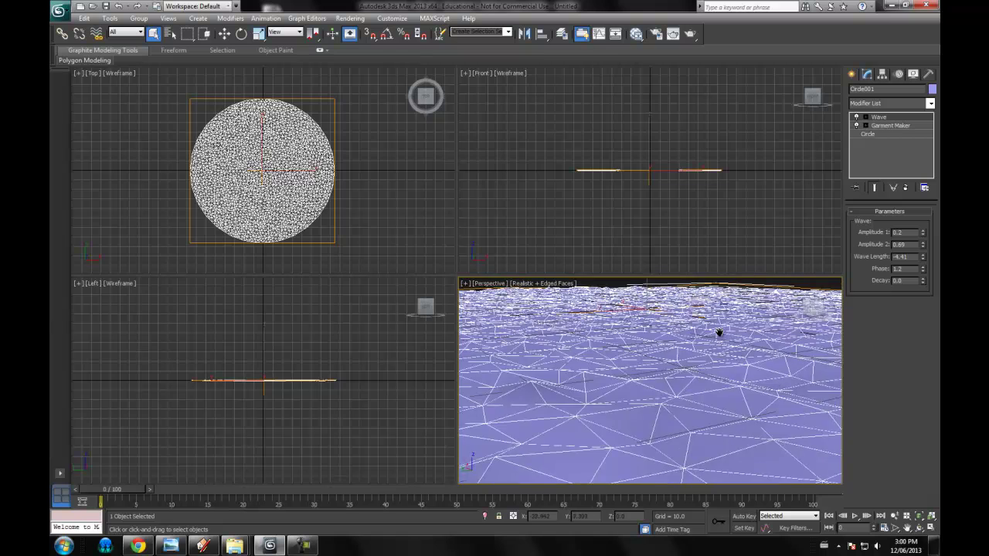
scroll(720, 335, "down", 3)
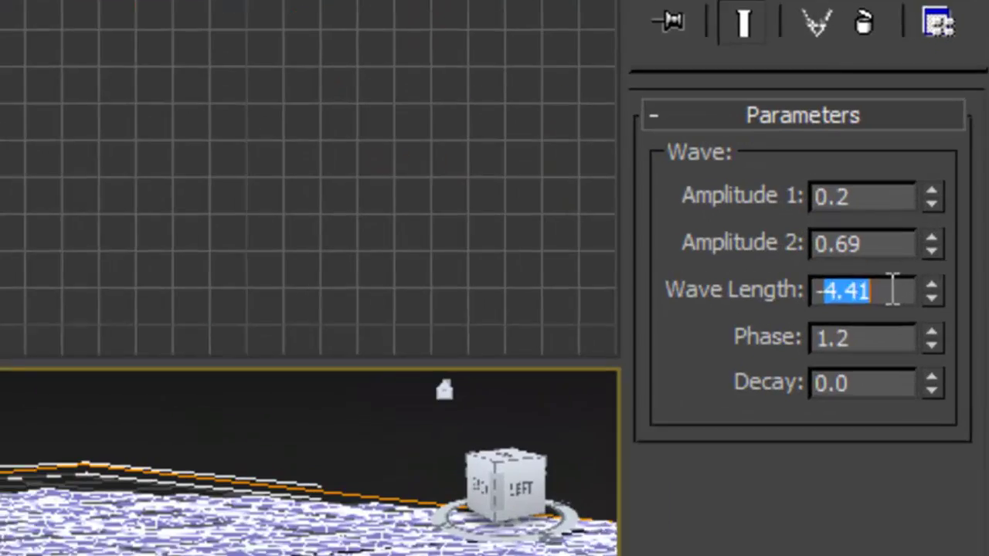
Try wave lengths of 5 and 17.75 on the Wave modifier.
key("BackSpace")
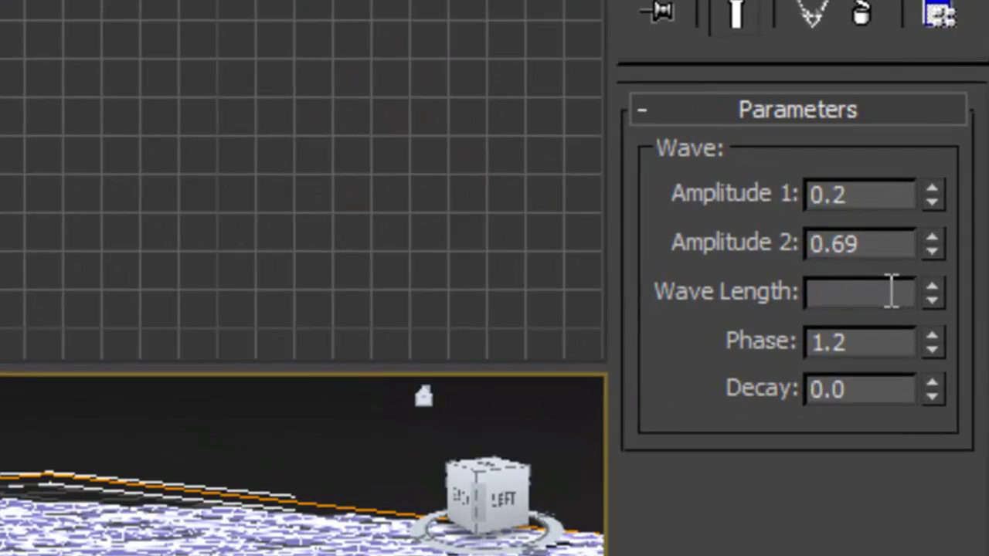
type("5")
key("Return")
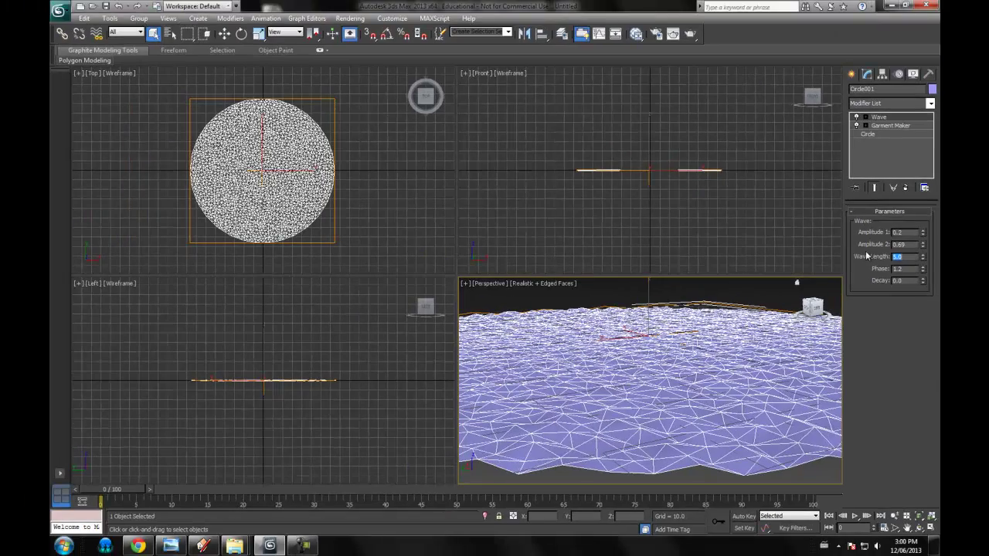
left_click_drag(924, 258, 923, 489)
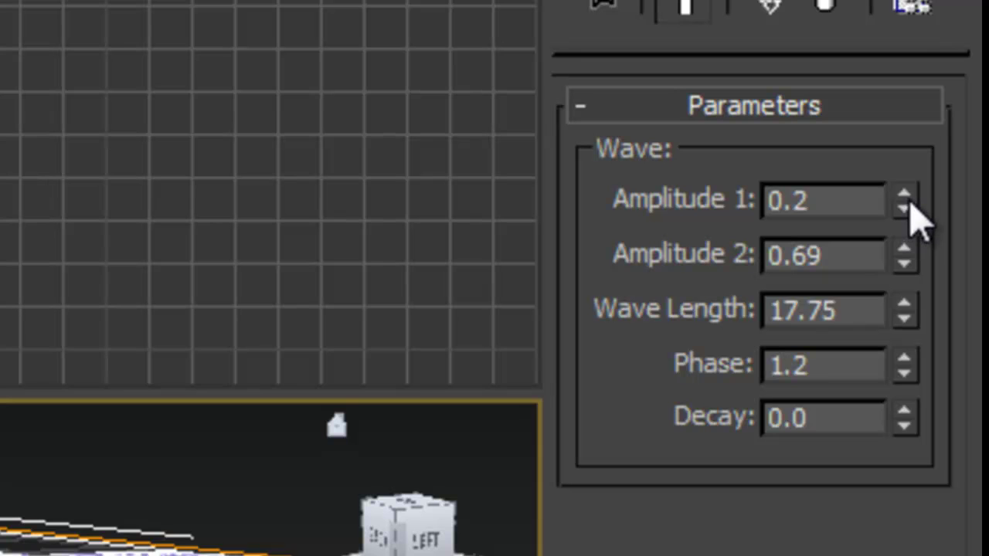
Set the Wave modifier's Amplitude 1 to 1.84, Amplitude 2 to 1.56 and wave length to -3.017.
left_click_drag(909, 202, 924, 145)
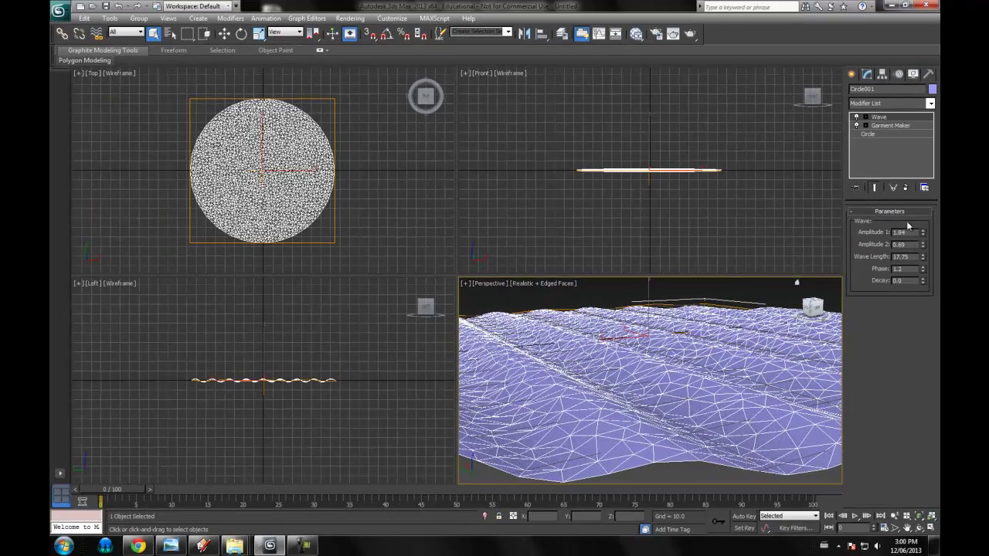
left_click_drag(921, 247, 940, 198)
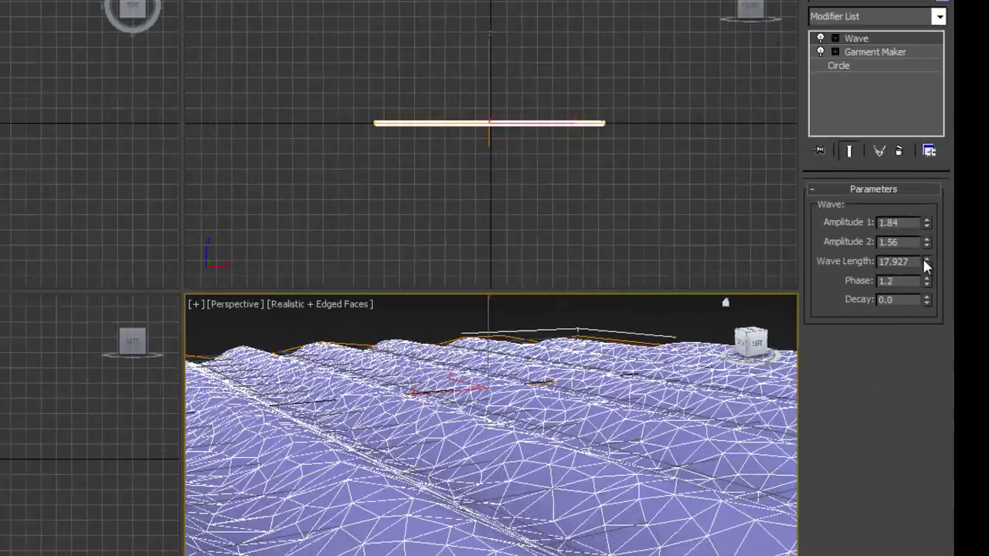
left_click_drag(923, 256, 916, 317)
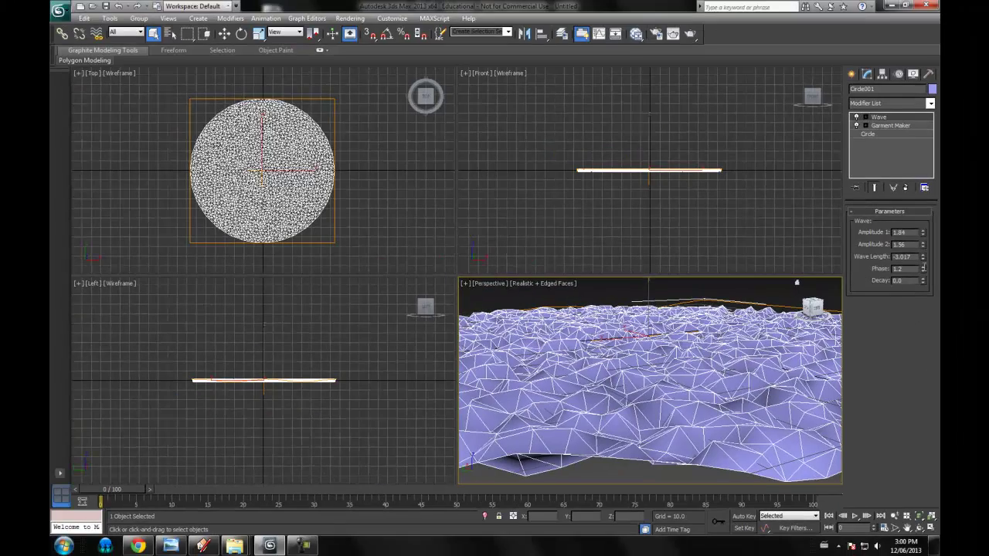
Turn off Edged Faces in the perspective viewport and inspect the shaded waves from several angles.
left_click_drag(816, 309, 742, 307)
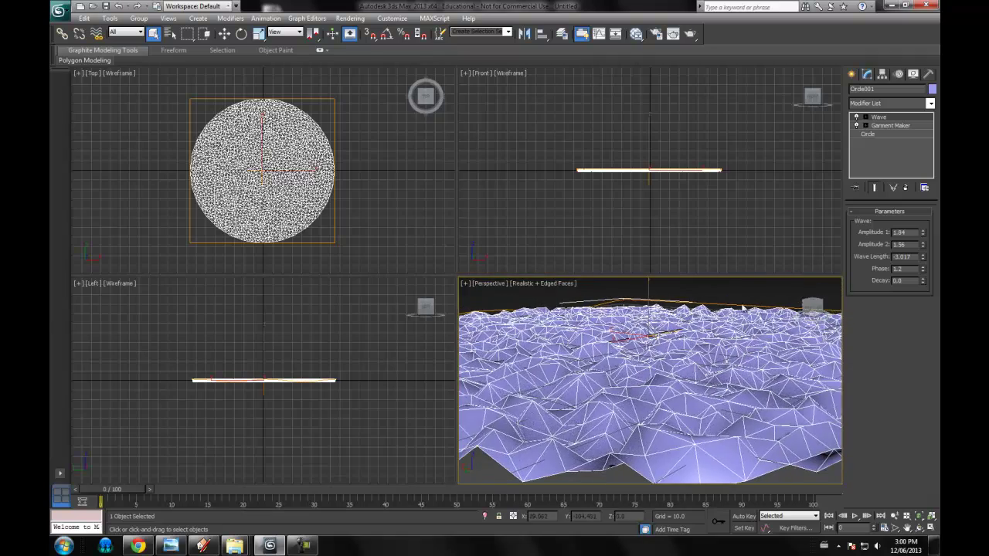
left_click(519, 286)
left_click(568, 328)
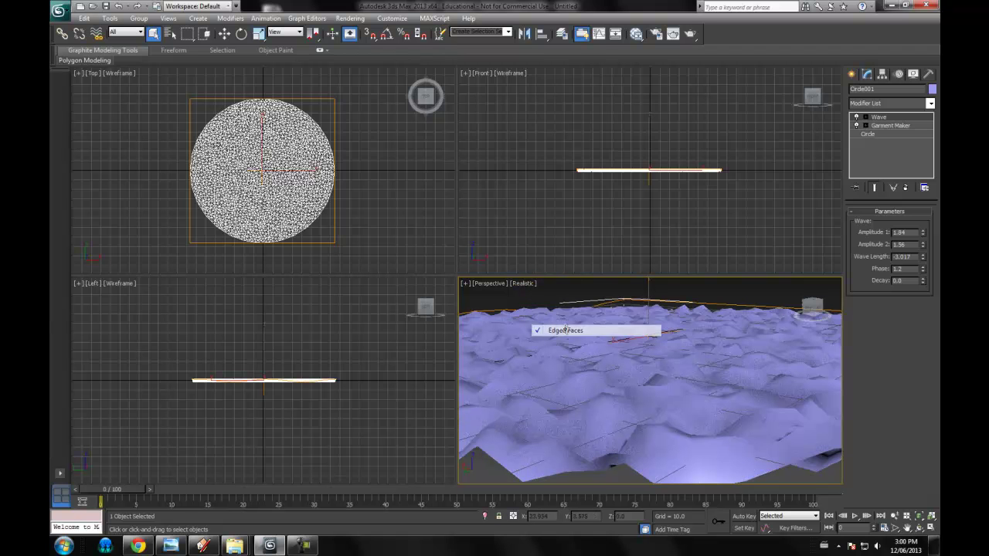
mouse_move(811, 311)
left_mouse_down()
mouse_move(725, 304)
mouse_move(714, 313)
mouse_move(744, 327)
mouse_move(836, 312)
mouse_move(470, 305)
mouse_move(828, 314)
left_mouse_up()
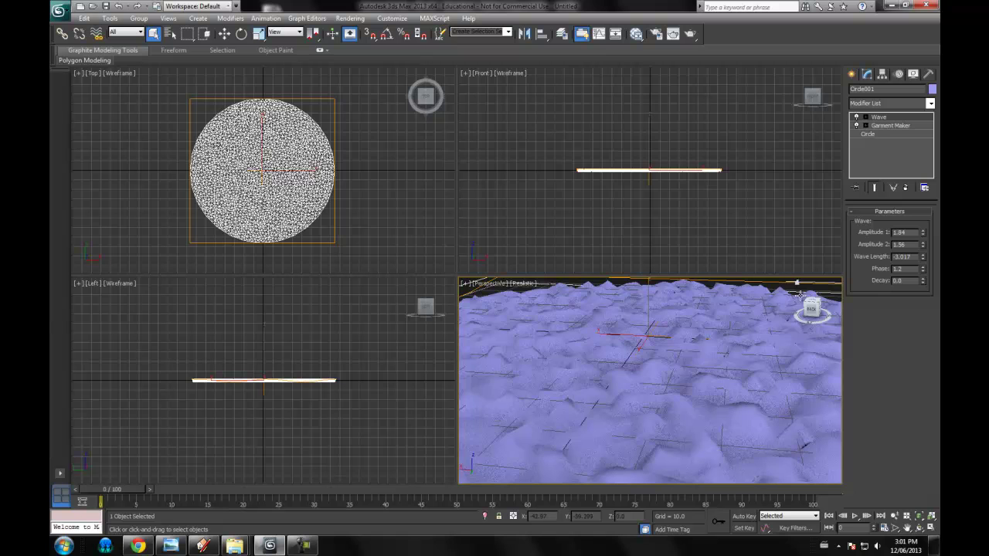
left_click_drag(676, 343, 677, 309)
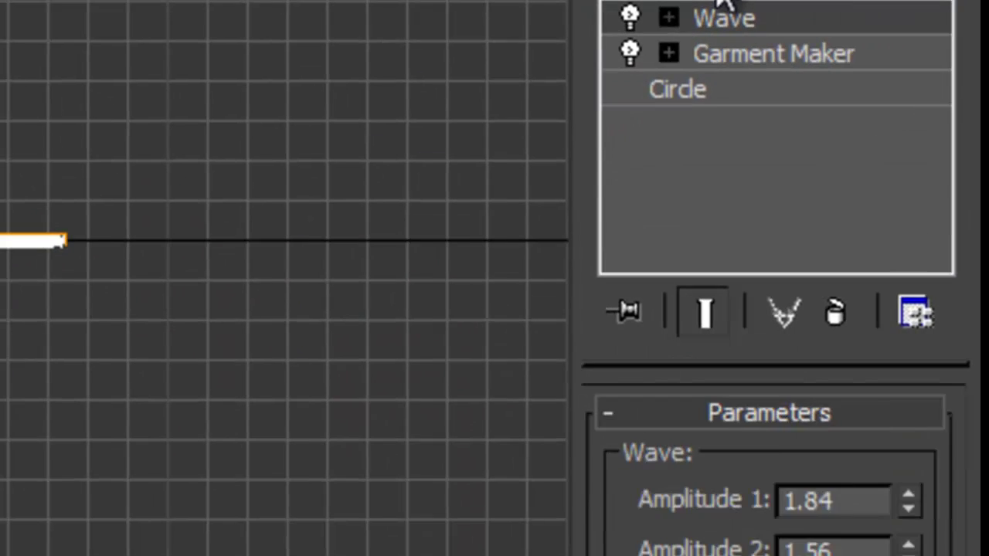
Add a TurboSmooth modifier above Wave and look over the smoothed surface.
left_click(720, 1)
scroll(720, 1, "down", 17)
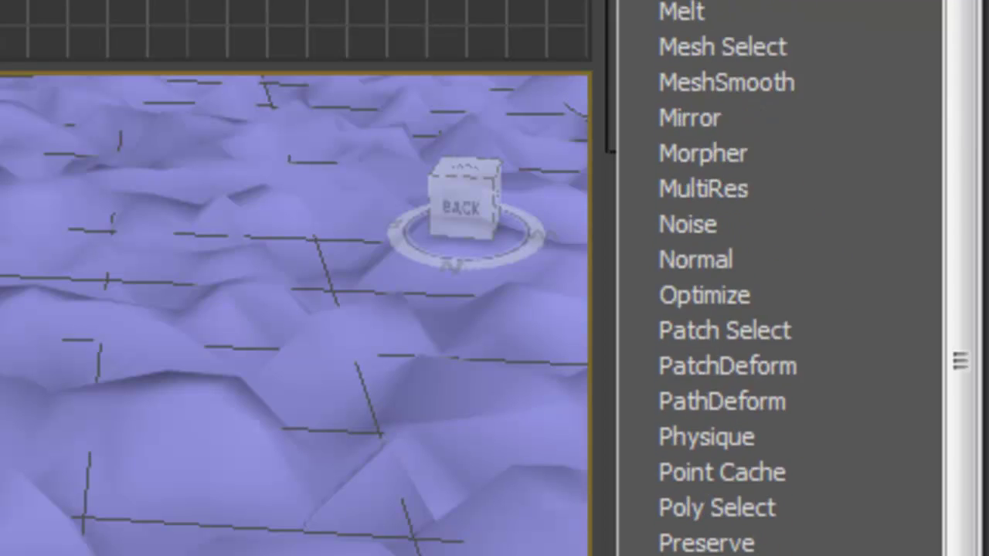
scroll(832, 2, "down", 2)
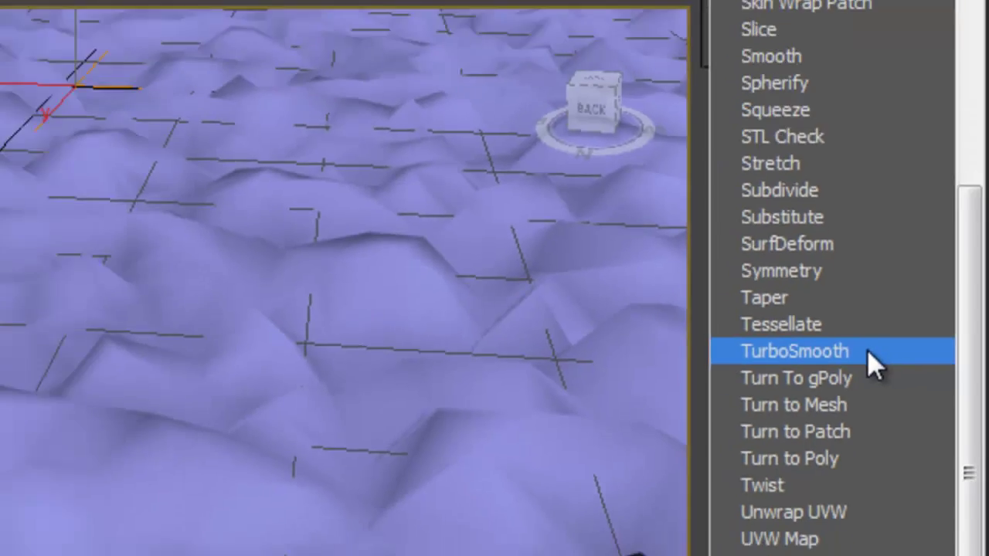
left_click(857, 335)
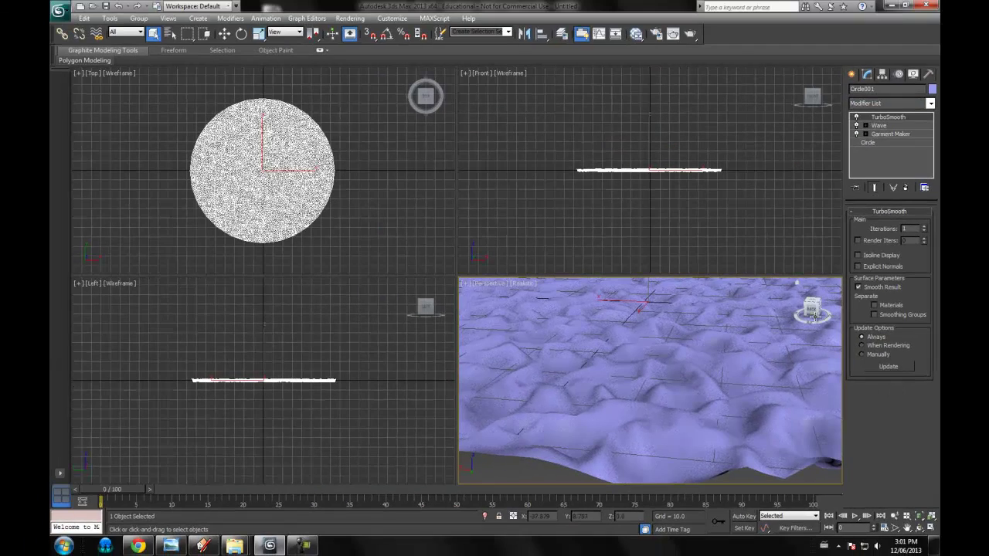
mouse_move(812, 309)
left_mouse_down()
mouse_move(757, 301)
mouse_move(801, 304)
mouse_move(775, 304)
left_mouse_up()
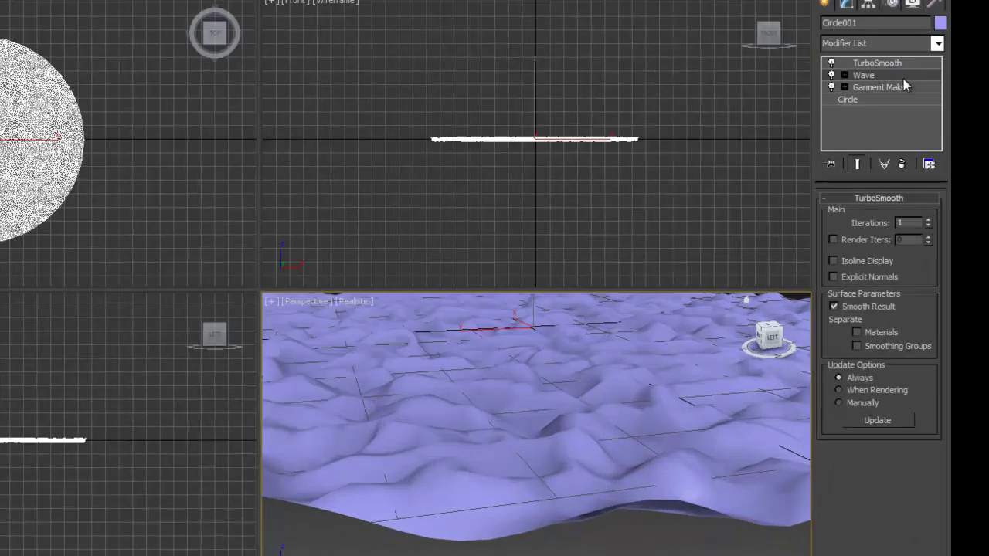
Lower the Wave modifier's Amplitude 1 to 0.732 and Amplitude 2 to 1.045, viewing the whole disc.
left_click(905, 125)
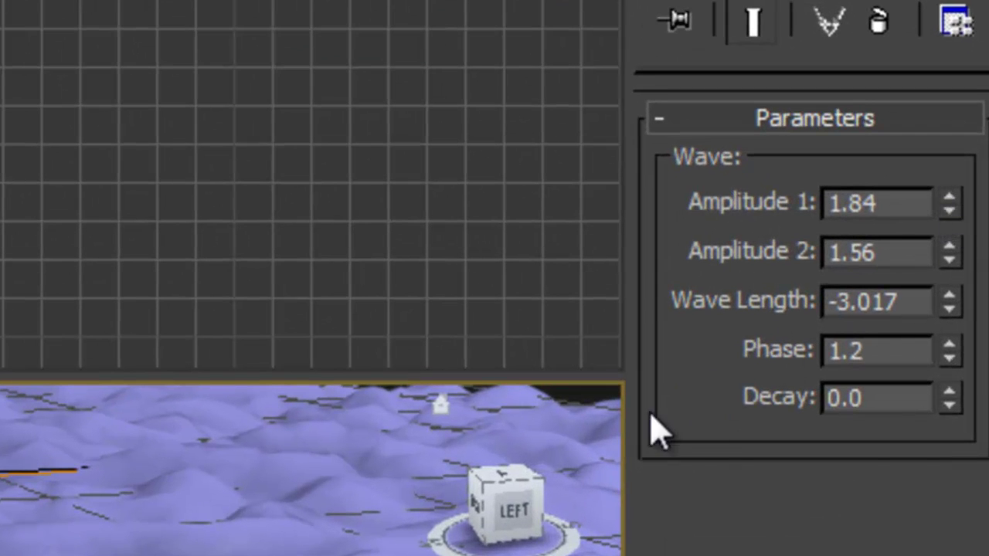
left_click_drag(949, 212, 925, 454)
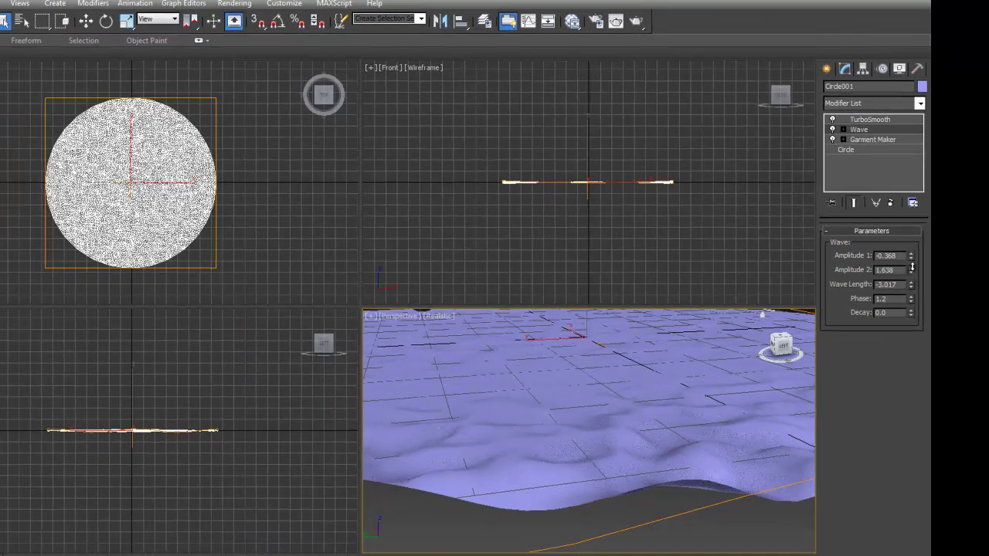
left_click_drag(911, 266, 912, 299)
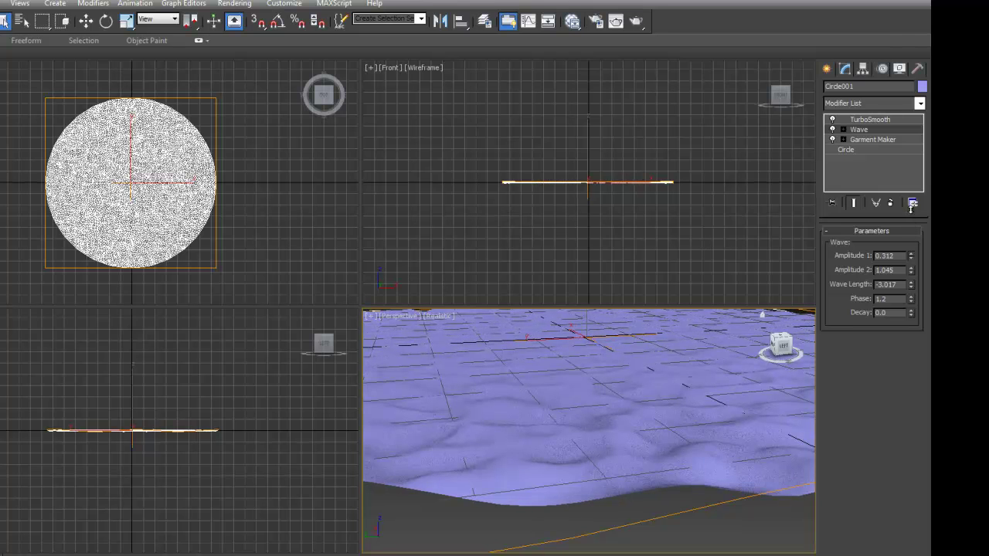
left_click_drag(785, 347, 611, 359)
key("z")
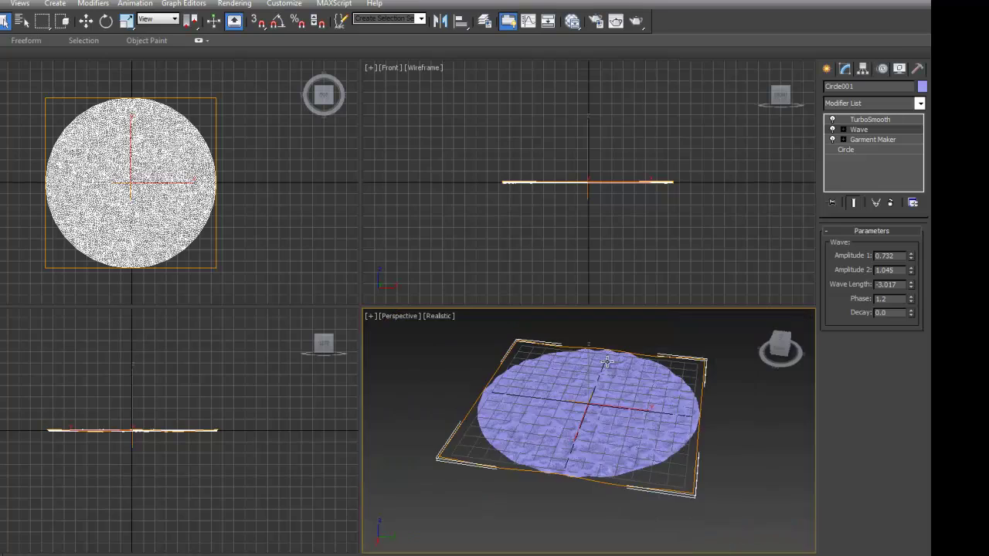
Scale the rippled disc up to about 1.8 times its size.
right_click(604, 391)
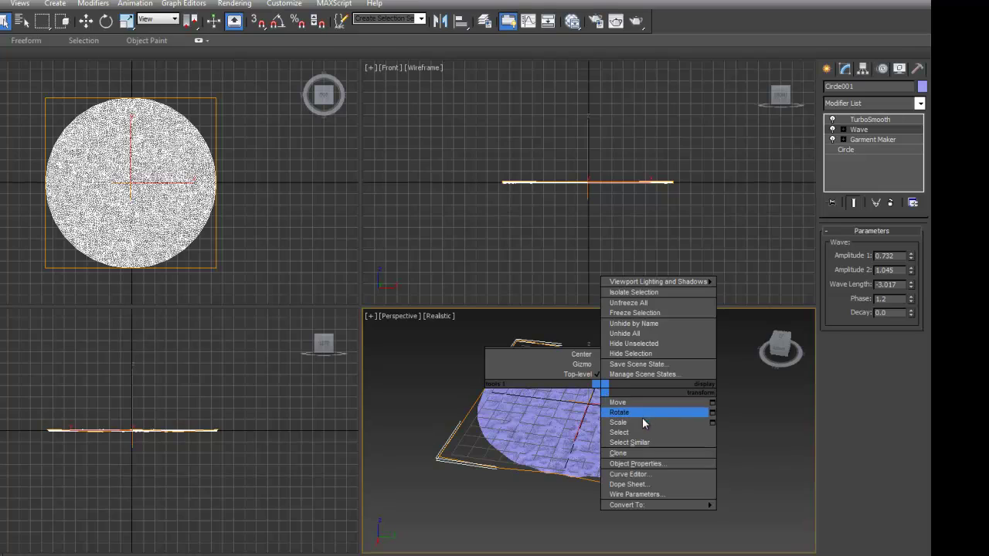
left_click(642, 422)
left_click_drag(594, 405, 595, 349)
left_click_drag(779, 351, 718, 378)
right_click(618, 427)
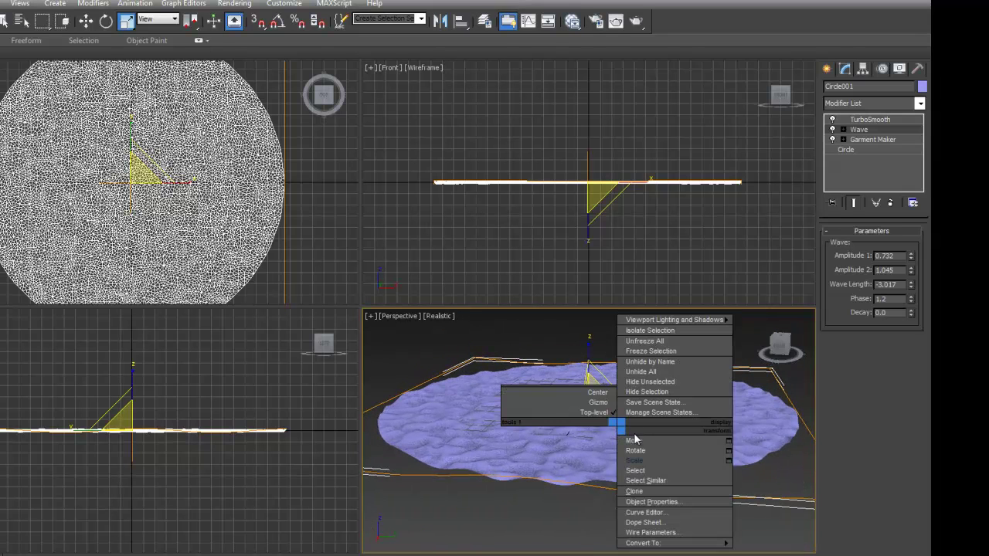
left_click(786, 353)
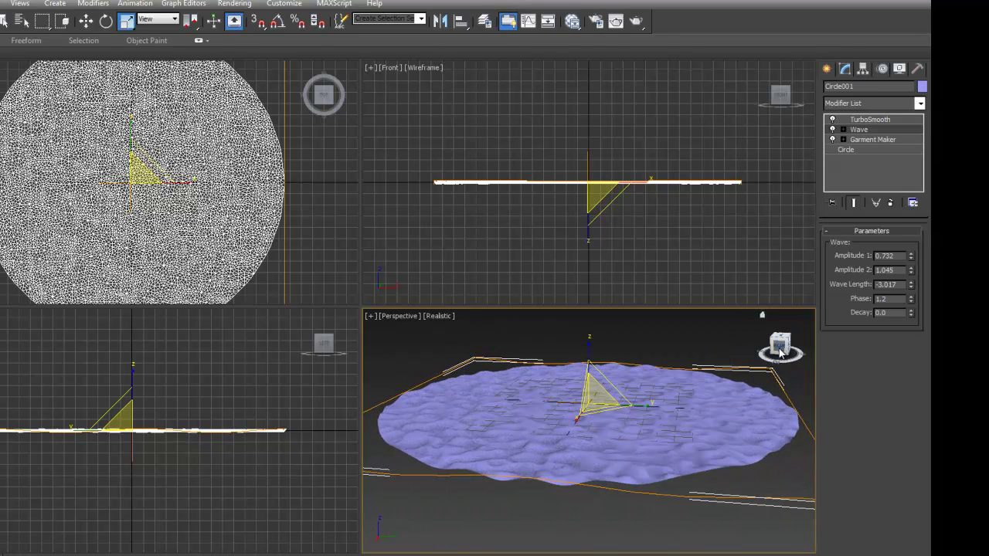
Hide the perspective viewport's grid and switch to the Move tool, framing the water surface up close.
key("g")
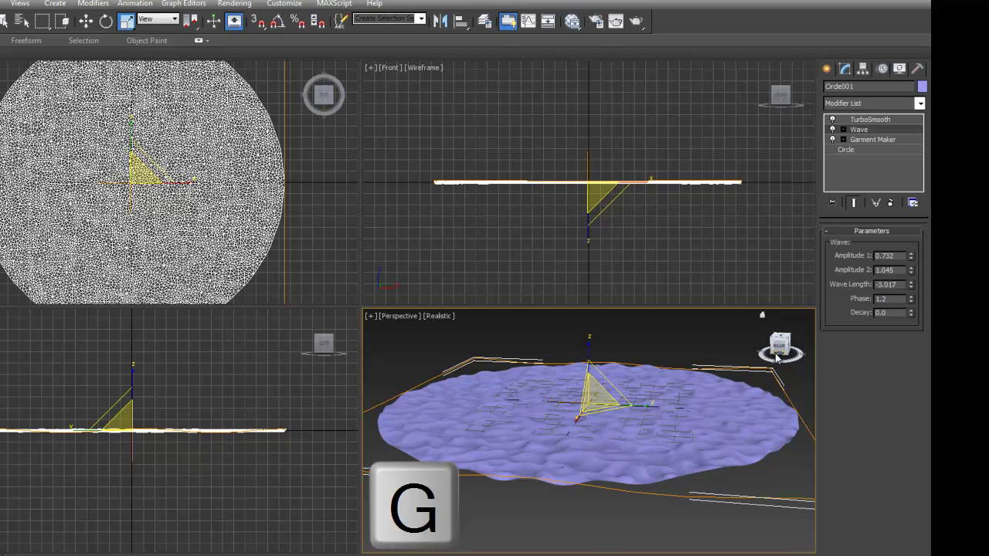
scroll(621, 425, "up", 5)
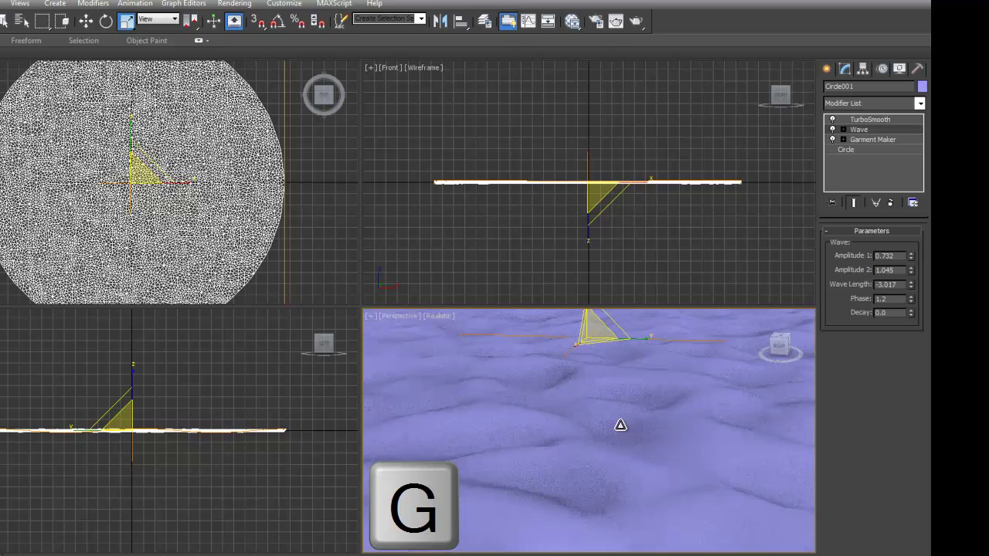
scroll(620, 425, "down", 3)
right_click(620, 411)
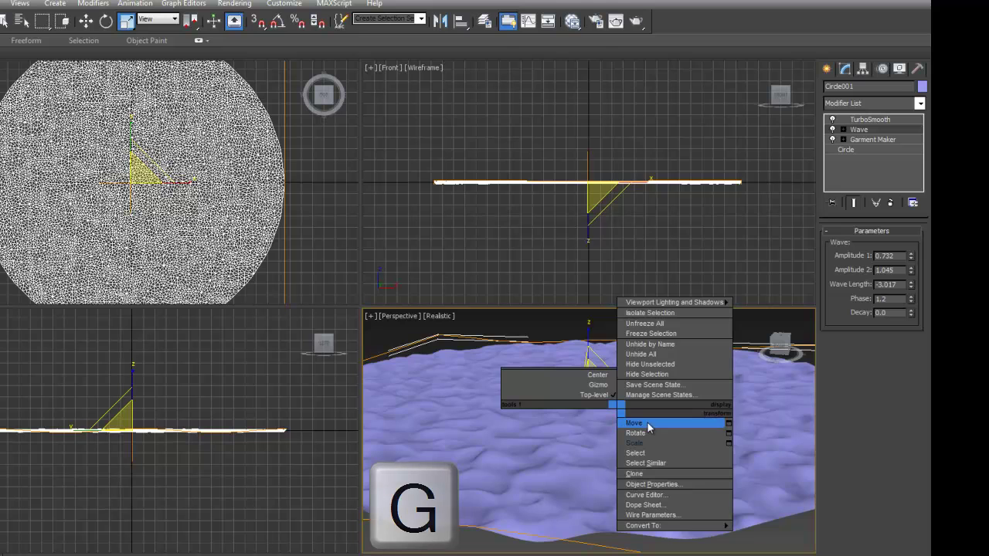
left_click(640, 423)
middle_click_drag(629, 457, 651, 438)
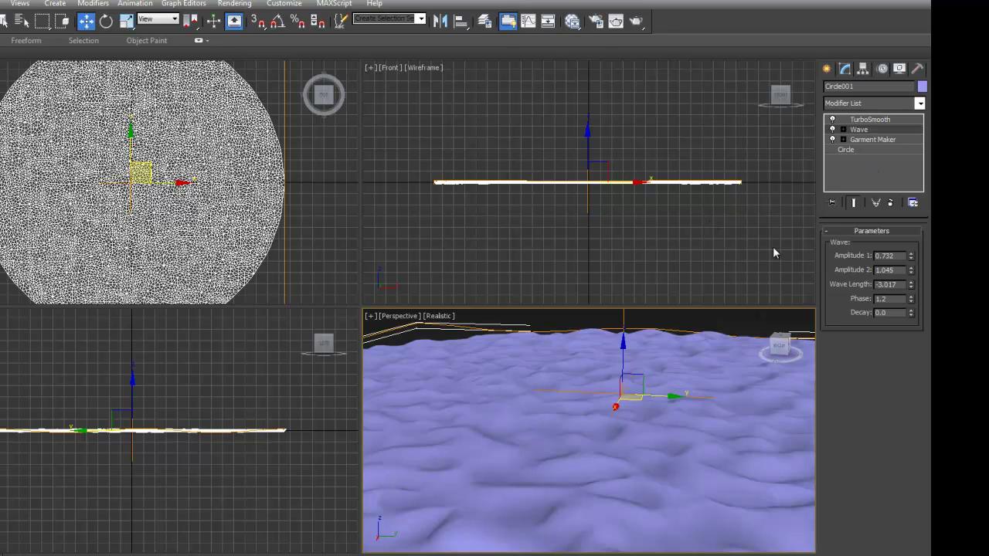
key("ctrl+p")
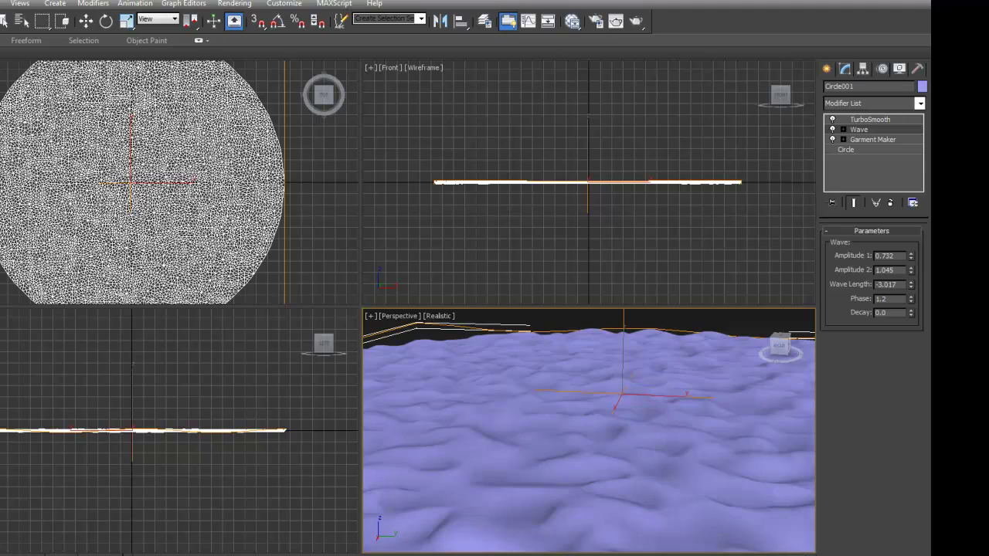
key("w")
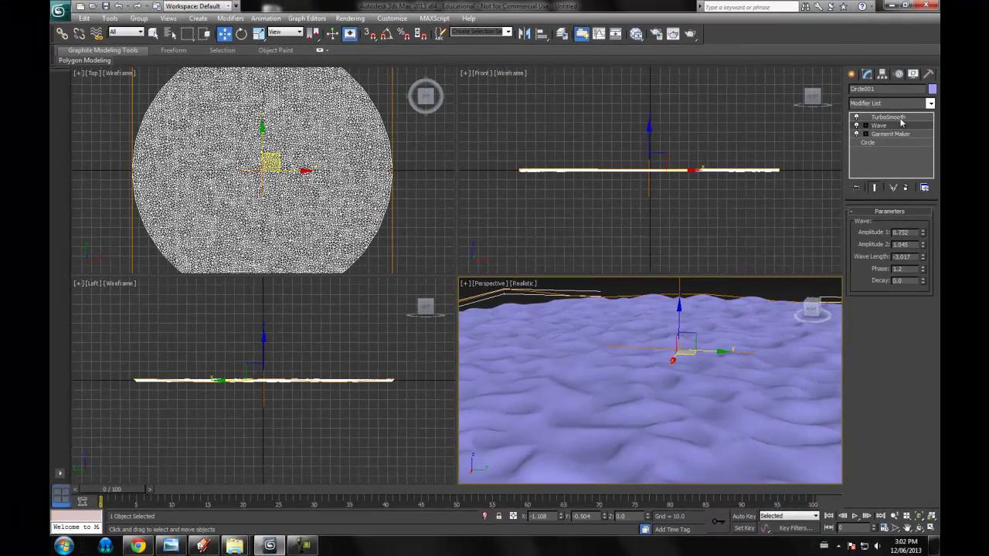
Increase the TurboSmooth modifier's iterations to 2.
left_click(897, 117)
left_click(898, 125)
left_click(896, 117)
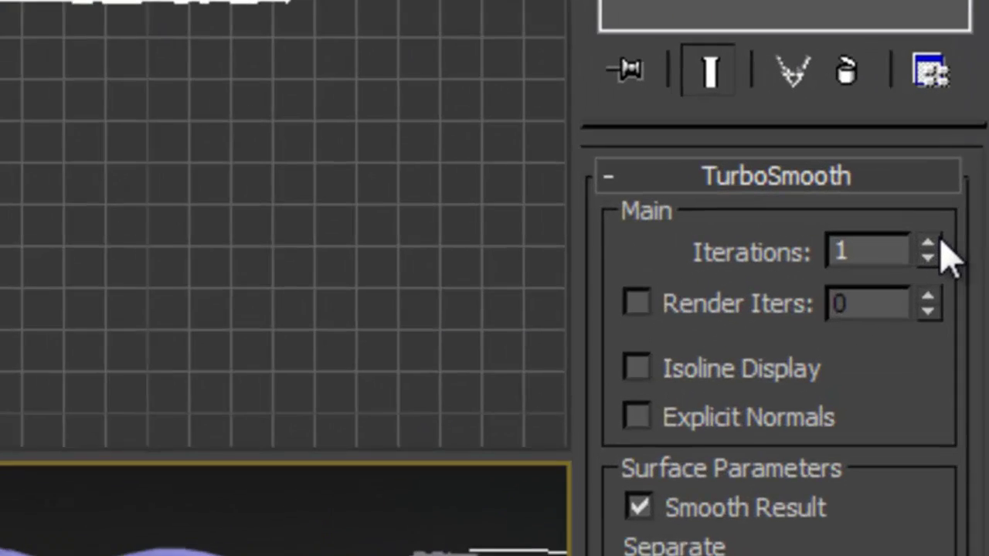
left_click(925, 227)
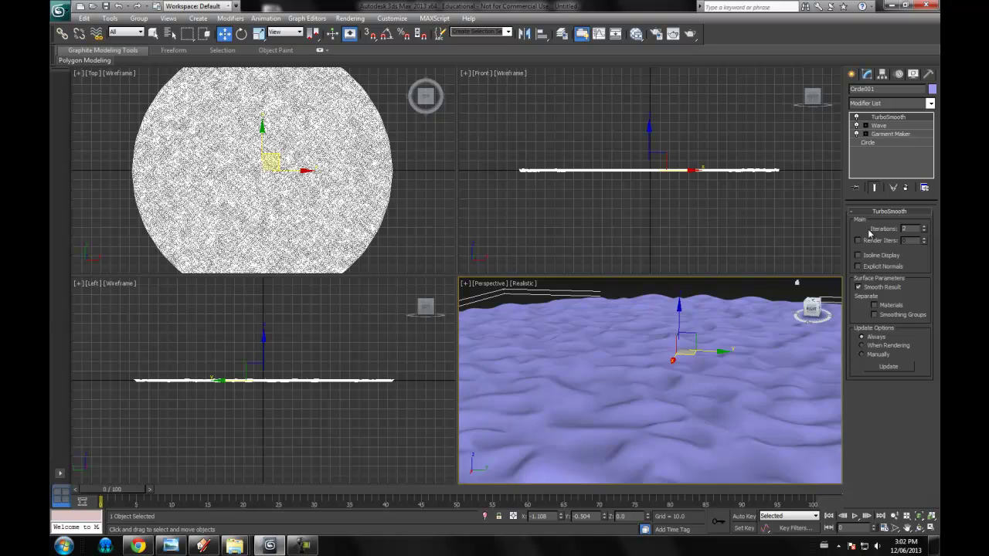
Select the Wave modifier, enable Auto Key and set the modifier's Phase to -6.1 at frame 0.
left_click(880, 125)
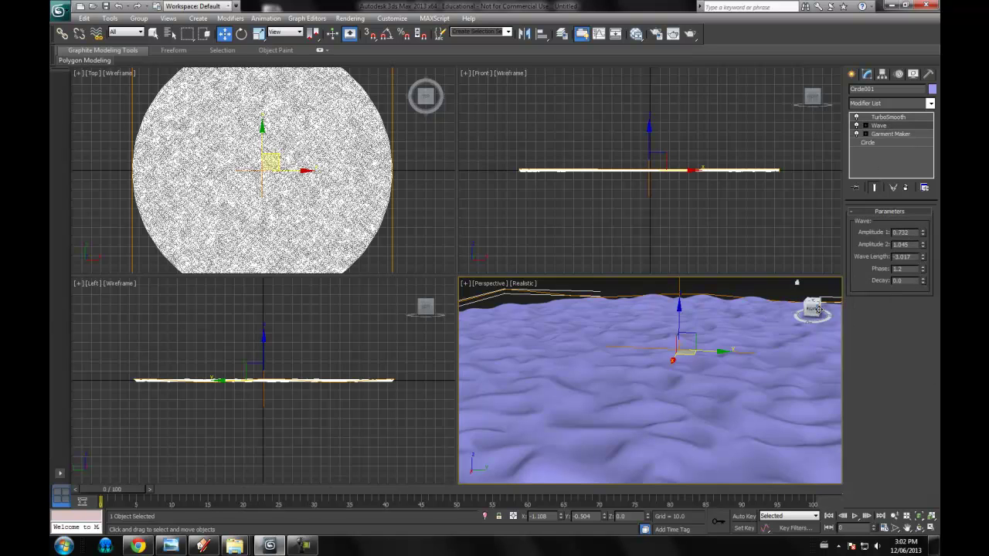
left_click_drag(811, 310, 830, 304)
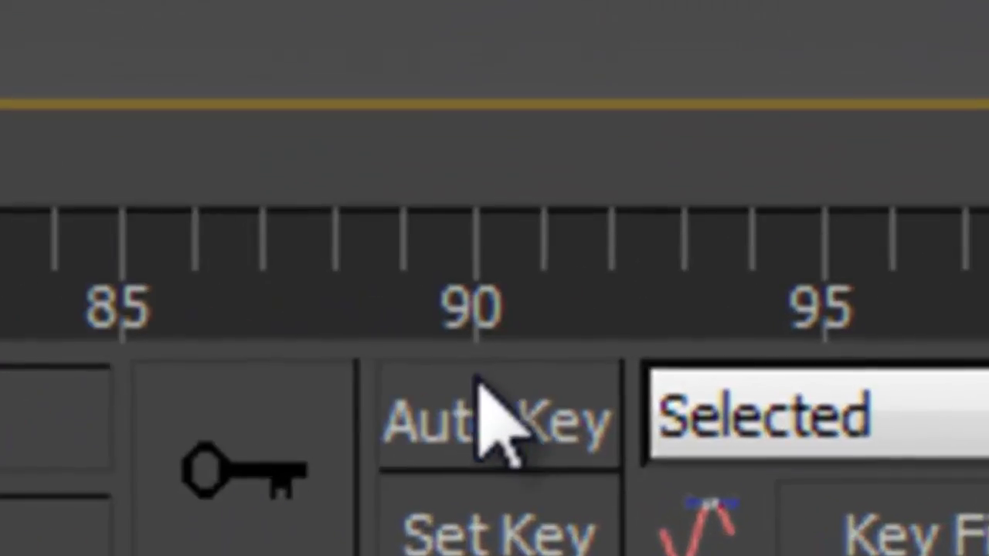
left_click(743, 516)
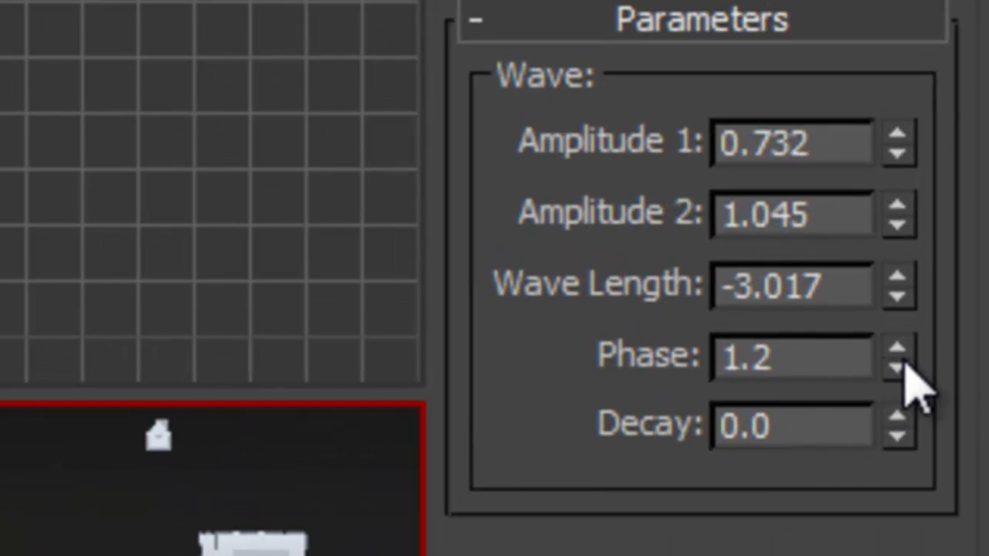
left_click_drag(923, 269, 924, 277)
Key the Wave modifier's Phase at -15.5 on frame 100, ending with Auto Key off and the timeline at frame 0.
left_click_drag(904, 413, 908, 553)
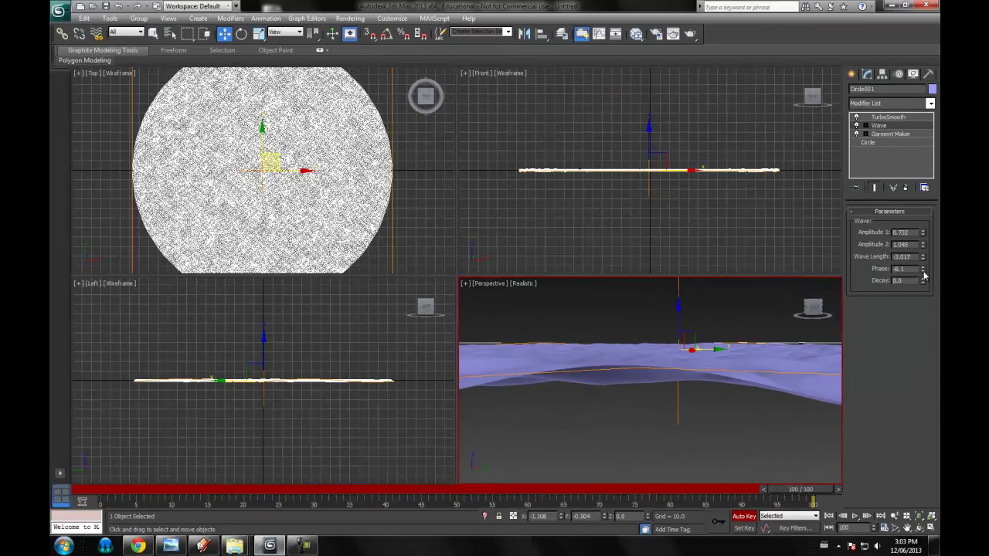
left_click_drag(924, 273, 924, 324)
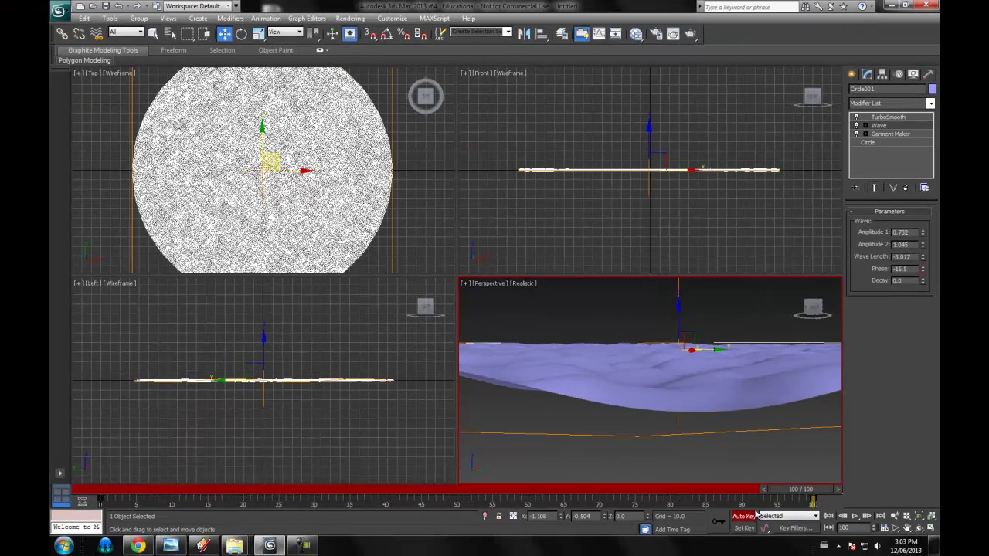
left_click(739, 517)
left_click_drag(784, 495, 50, 490)
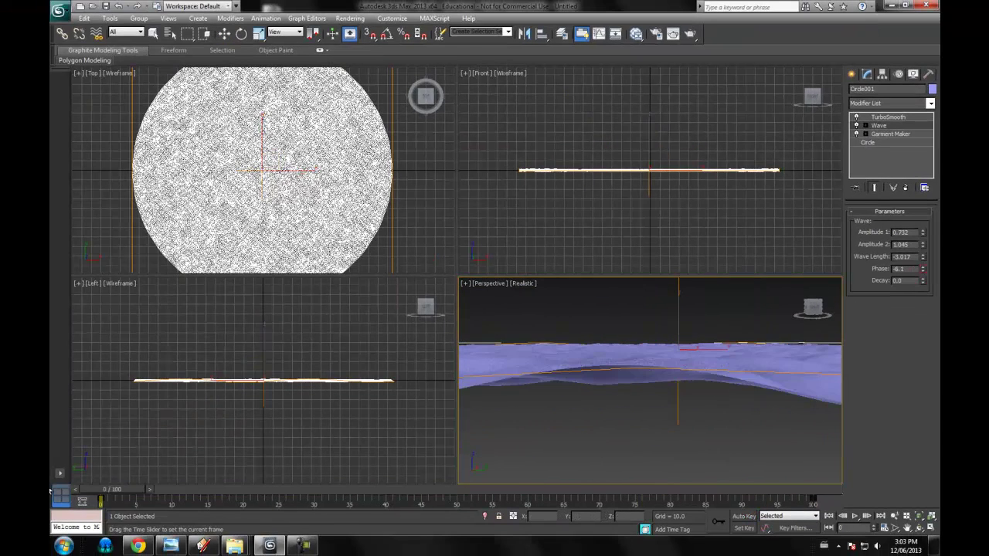
key("w")
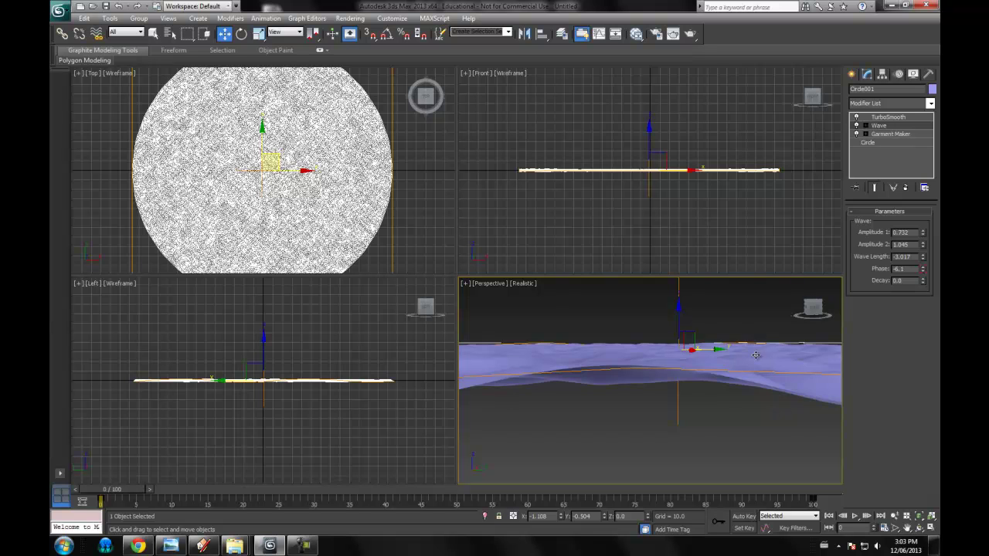
Play back the wave animation over the close-up water surface, both selected and deselected, rewinding to frame 0 each time.
left_click_drag(814, 313, 825, 321)
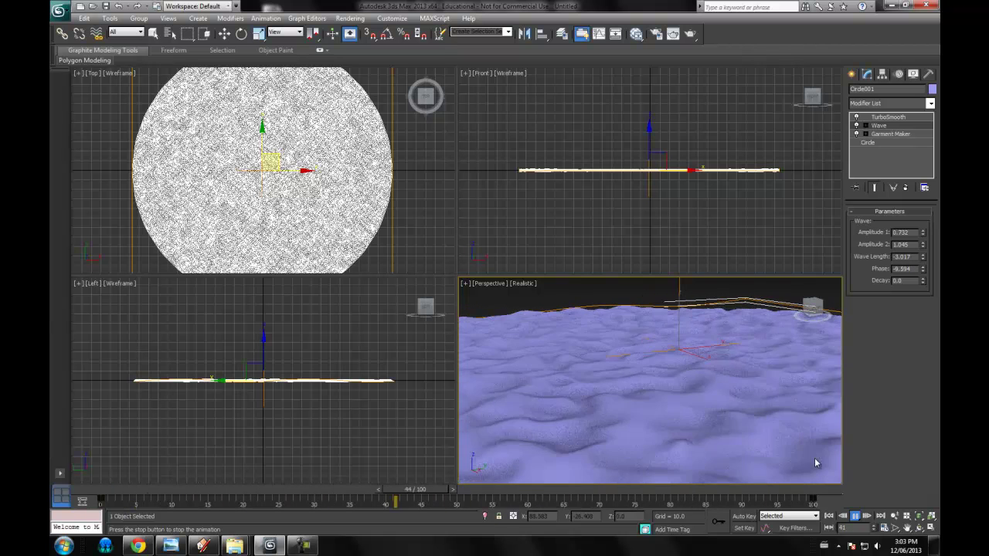
left_click(830, 516)
key("w")
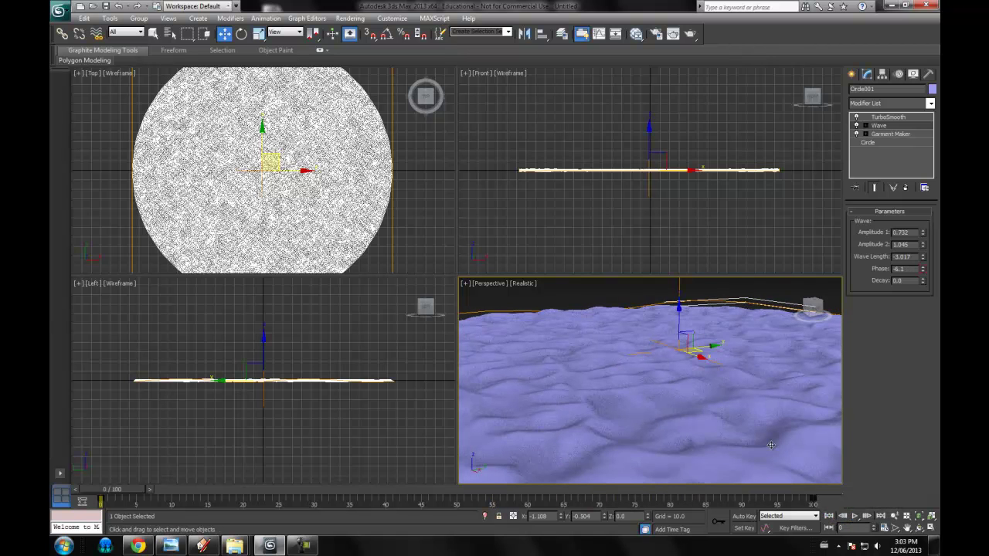
left_click(607, 293)
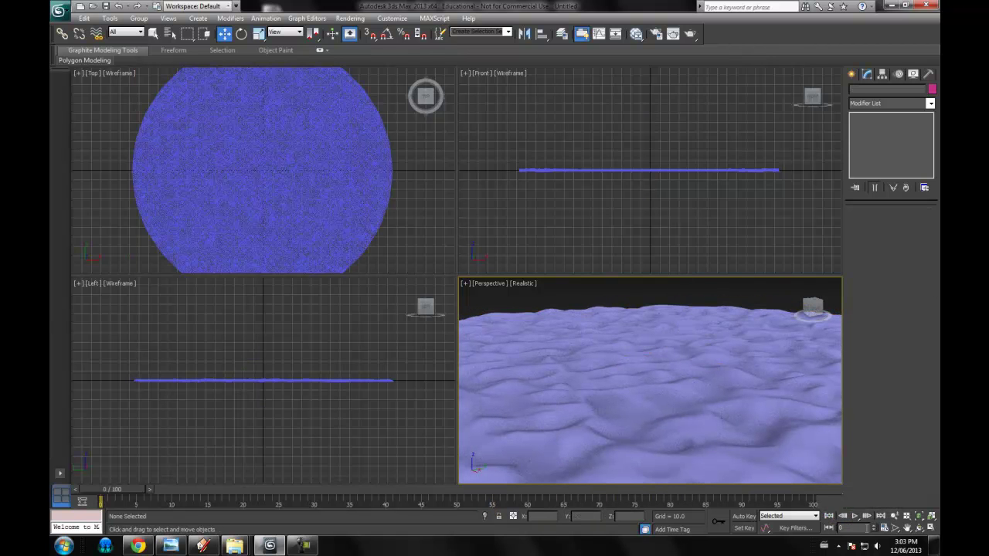
left_click(855, 516)
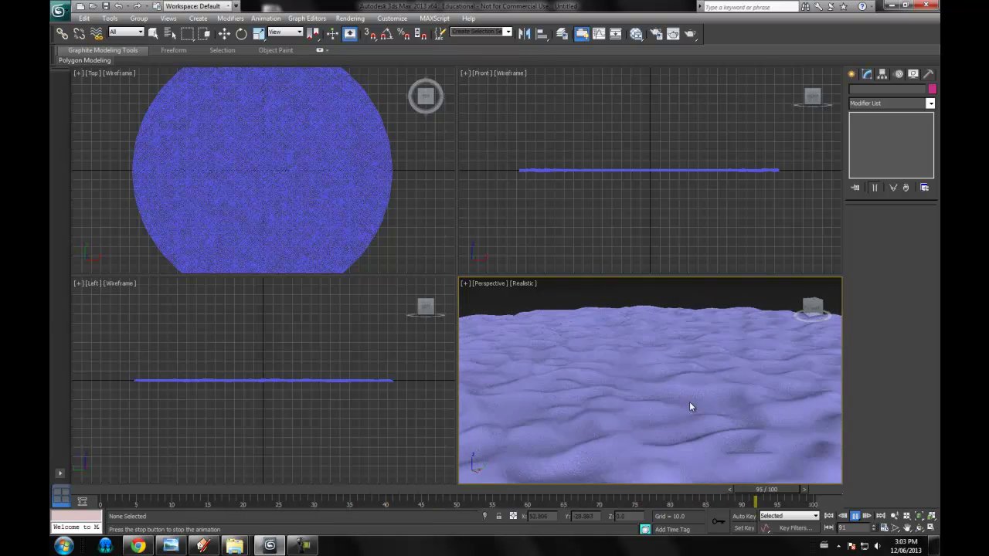
left_click(829, 516)
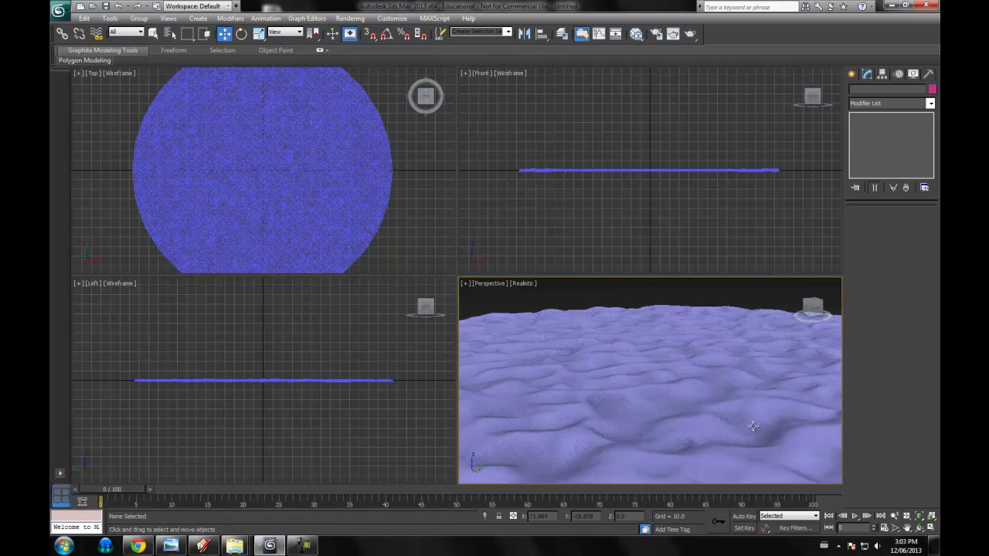
left_click(752, 423)
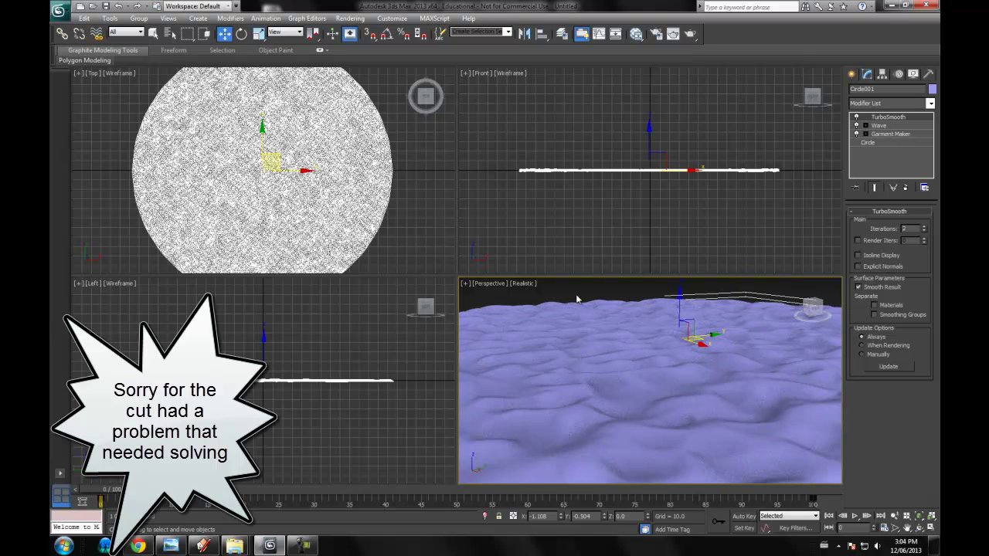
left_click(577, 300)
middle_click_drag(702, 345, 674, 368, "alt")
left_click(687, 341)
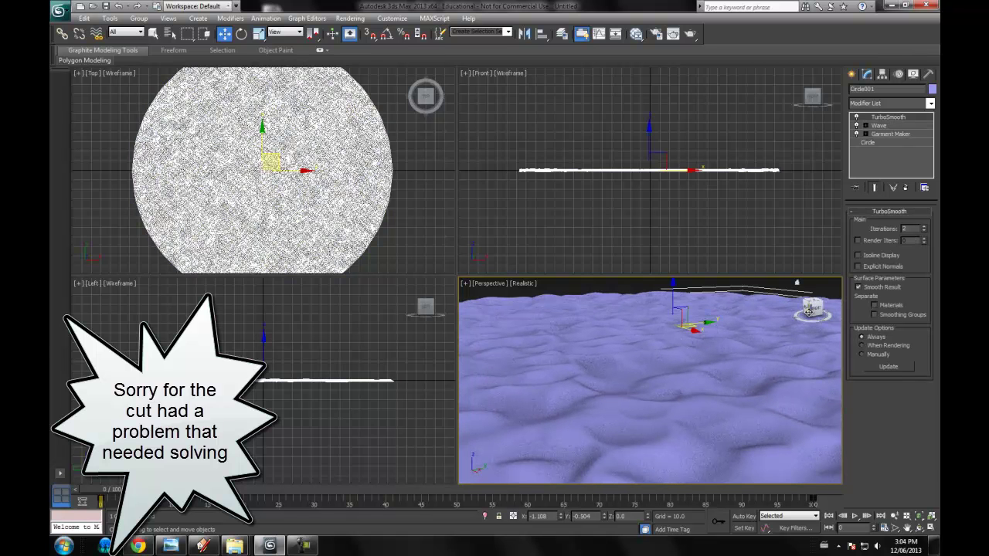
left_click_drag(813, 312, 783, 343)
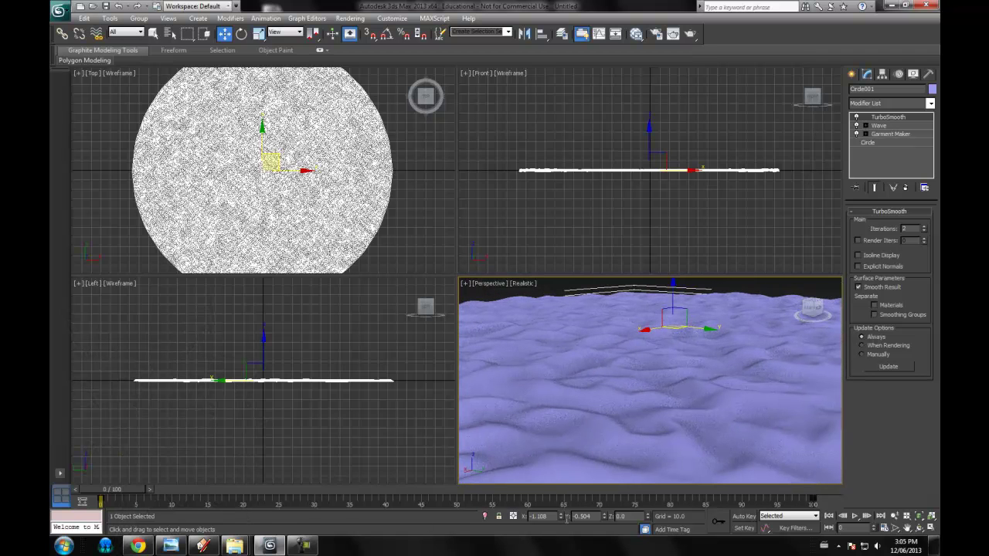
Key a lower Phase for the Wave modifier at frame 100 using Auto Key, ending with Auto Key off and the timeline at frame 0.
mouse_move(115, 500)
left_mouse_down()
mouse_move(339, 480)
mouse_move(805, 478)
mouse_move(100, 494)
left_mouse_up()
key("w")
left_click(881, 125)
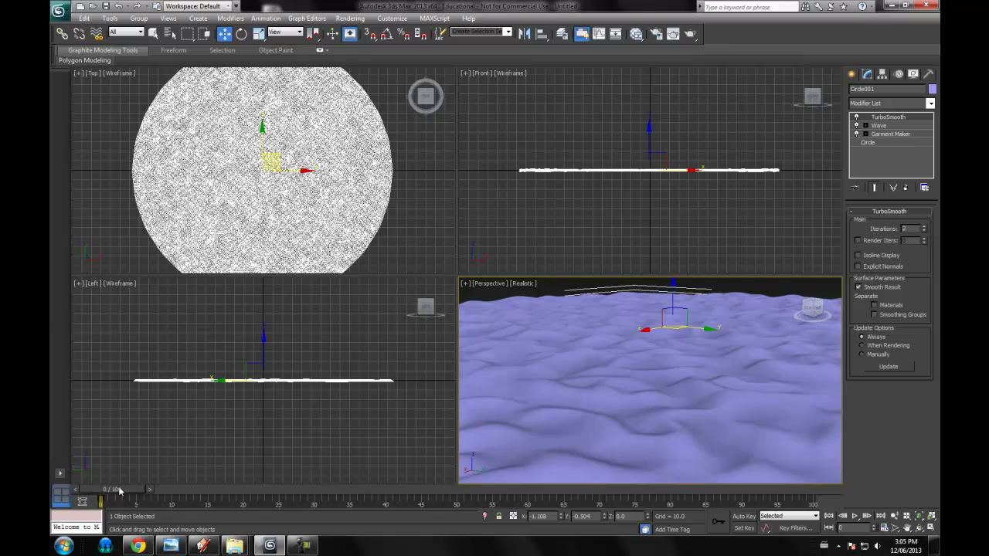
left_click_drag(120, 492, 802, 489)
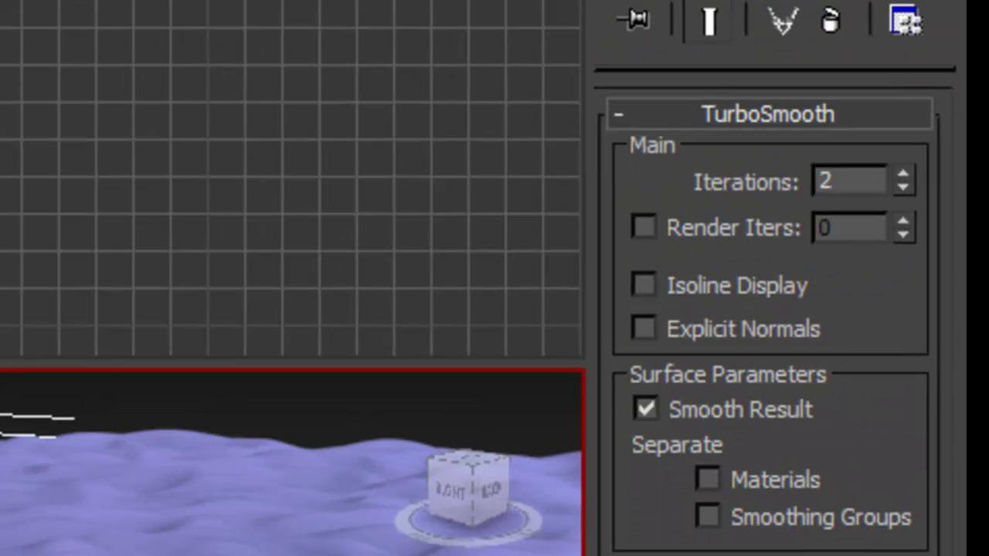
left_click(812, 2)
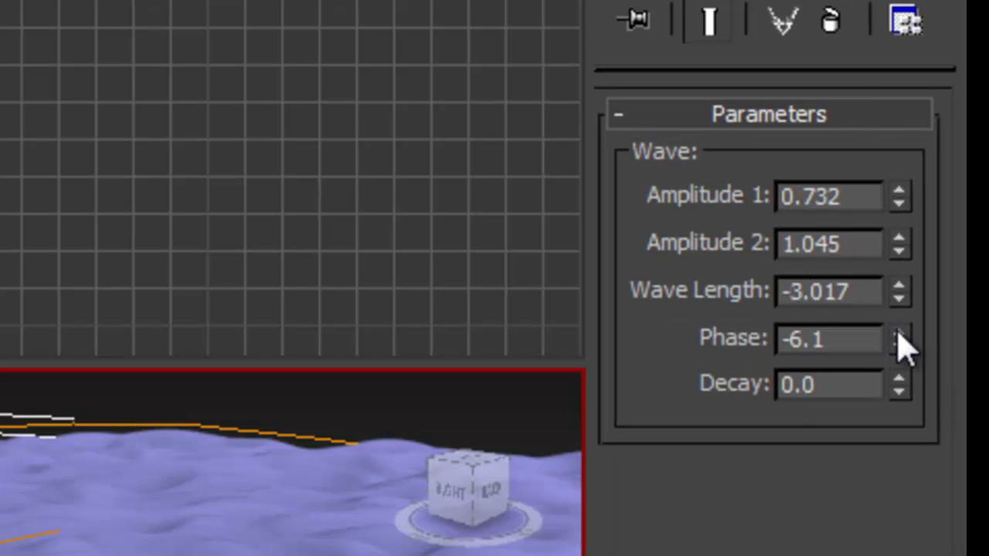
left_click_drag(900, 341, 900, 392)
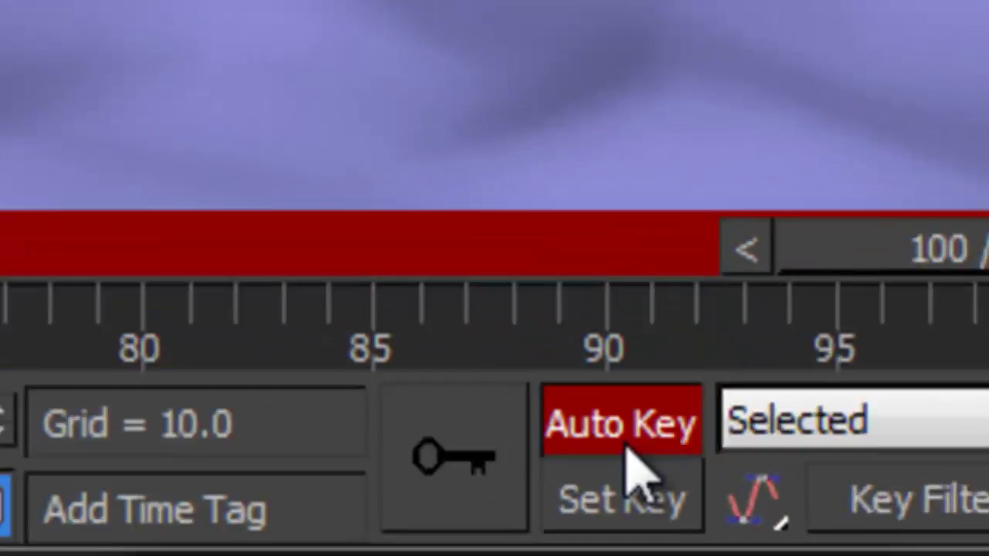
left_click(625, 446)
left_click_drag(877, 239, 50, 480)
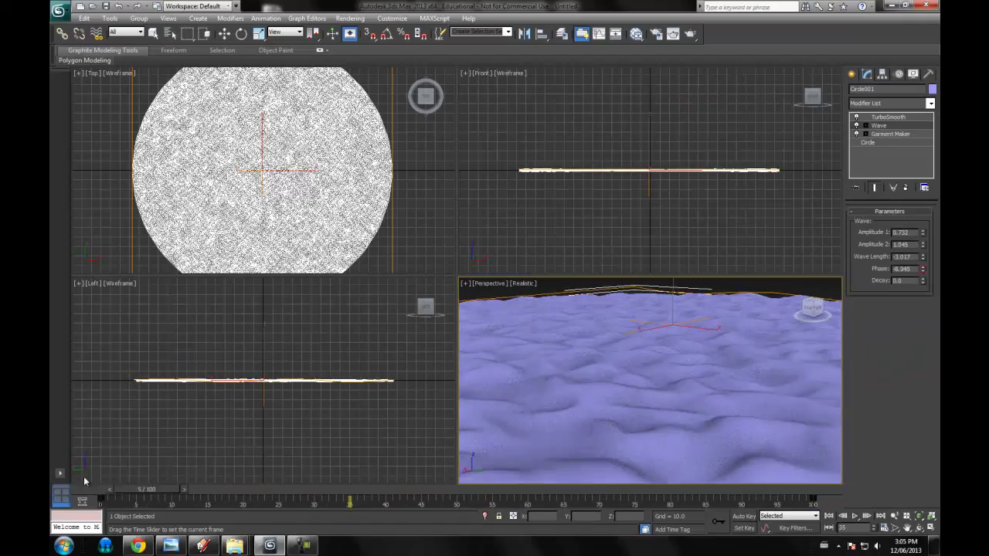
key("w")
Play back the newly keyed wave animation in the perspective viewport and rewind it to frame 0.
left_click(854, 516)
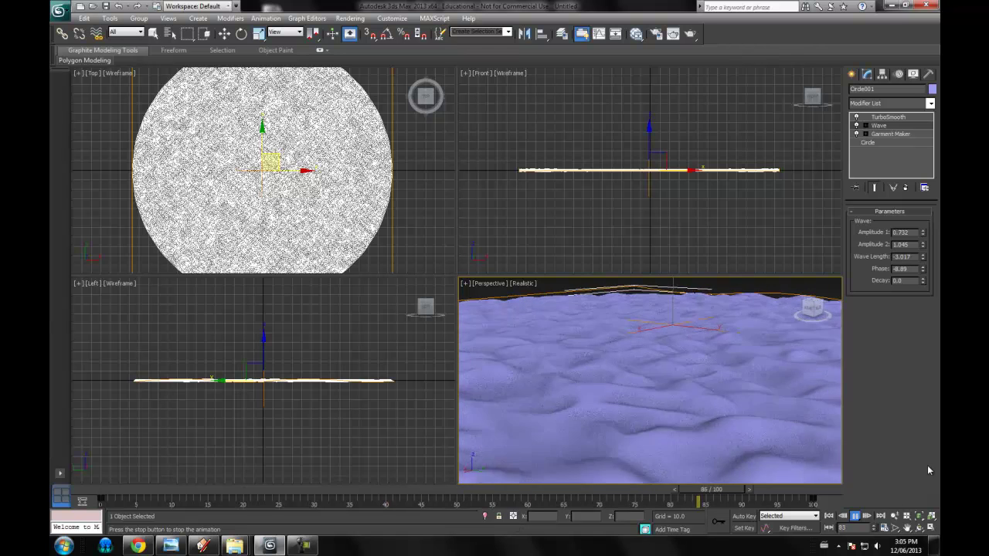
left_click(829, 516)
key("w")
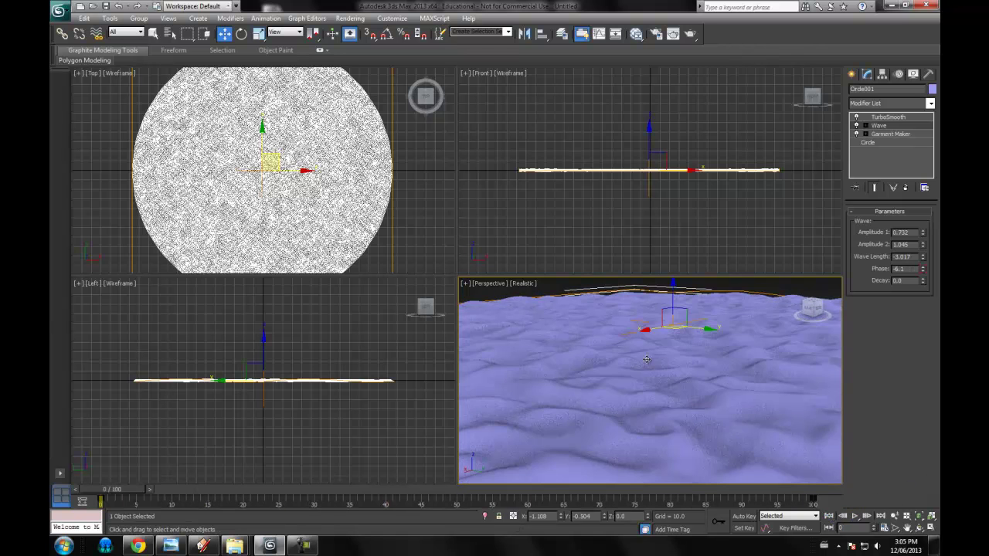
middle_click_drag(654, 330, 533, 302, "alt")
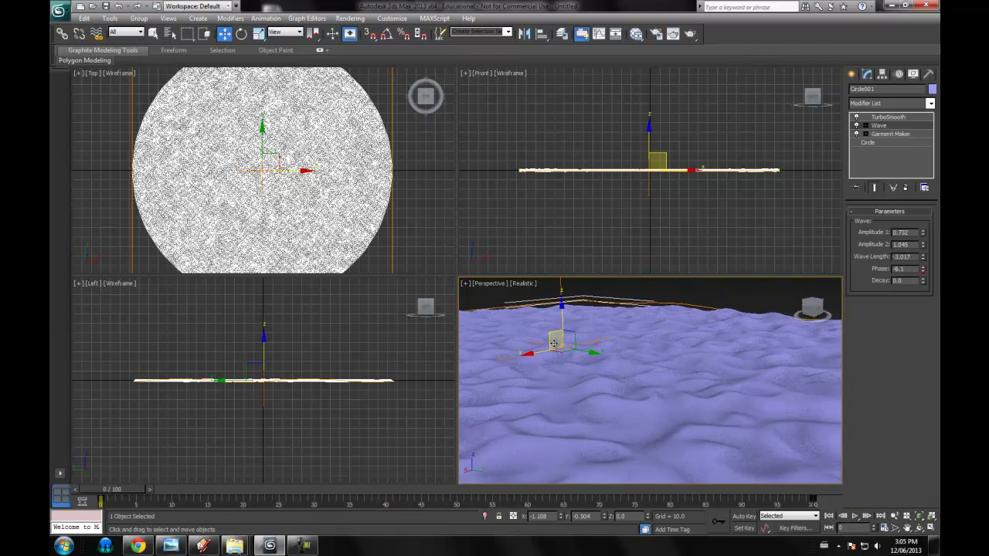
Deselect the water surface and frame the whole rippled disc in the perspective viewport.
left_click(497, 301)
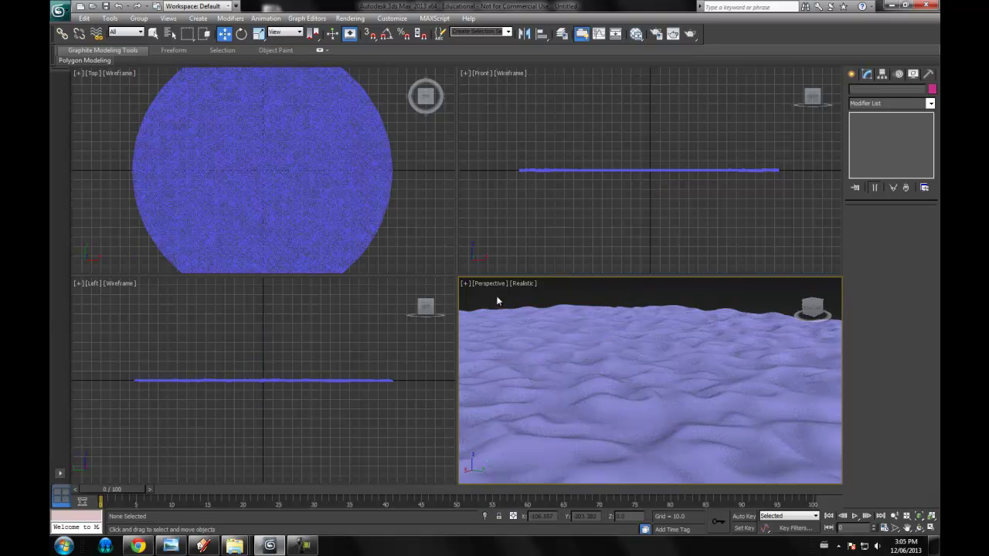
left_click_drag(808, 310, 814, 317)
scroll(677, 348, "down", 7)
mouse_move(632, 350)
middle_mouse_down()
mouse_move(578, 375)
mouse_move(565, 322)
mouse_move(588, 320)
mouse_move(593, 330)
middle_mouse_up()
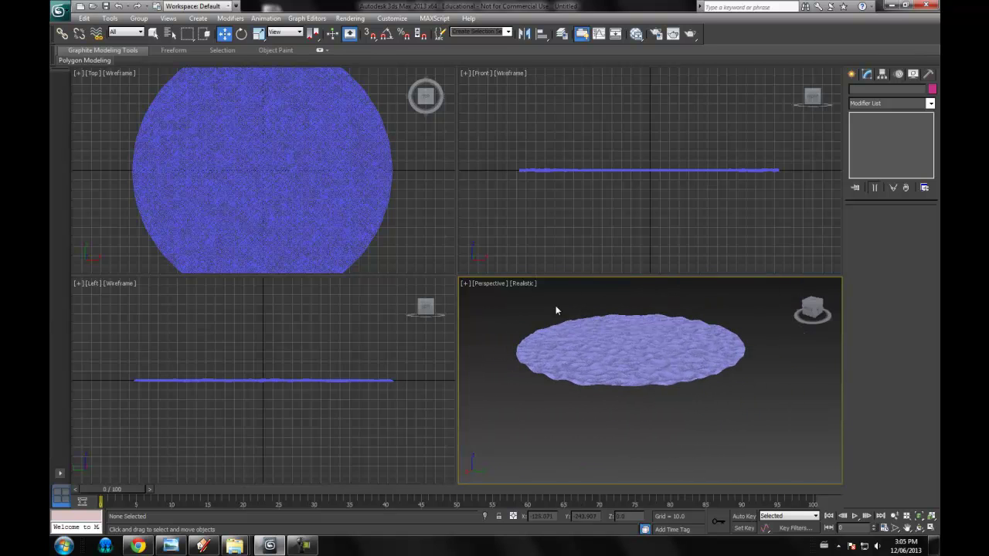
middle_click_drag(657, 380, 641, 387)
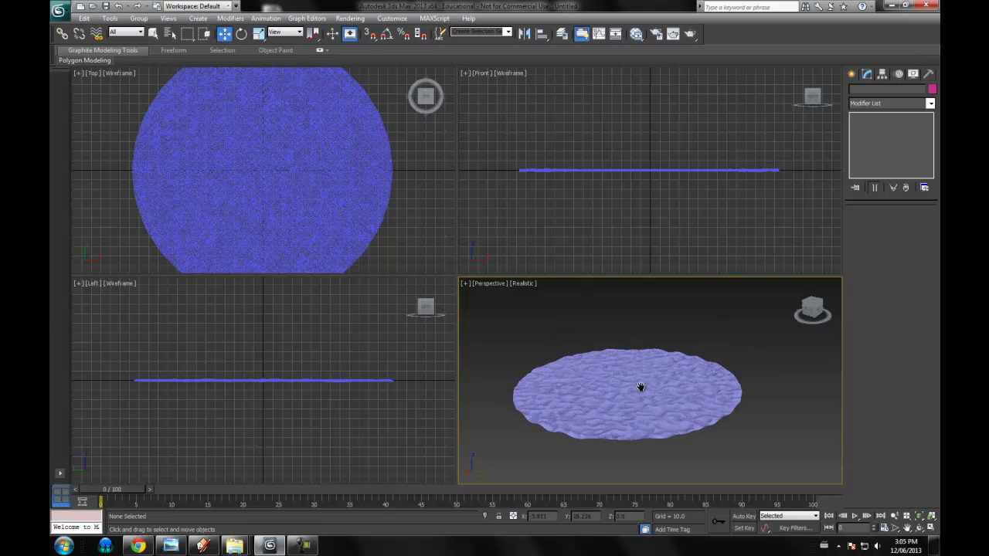